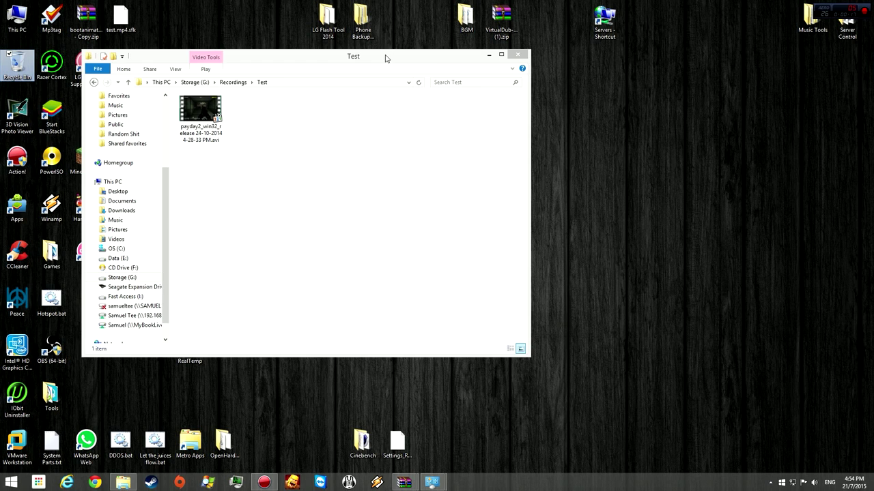
Inspect the payday2 recording's detailed properties, noting its 60 frames/second frame rate
{"action": "left_click_drag", "start_coordinate": [385, 58], "coordinate": [498, 73]}
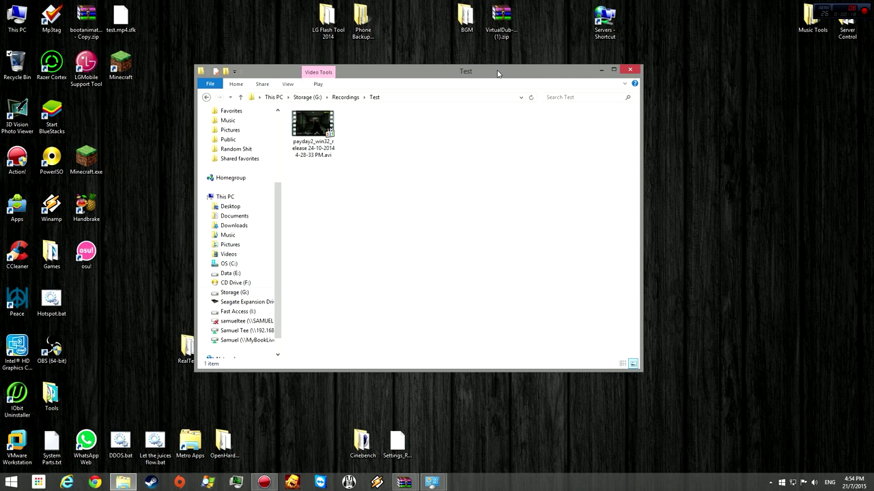
{"action": "left_click", "coordinate": [323, 140]}
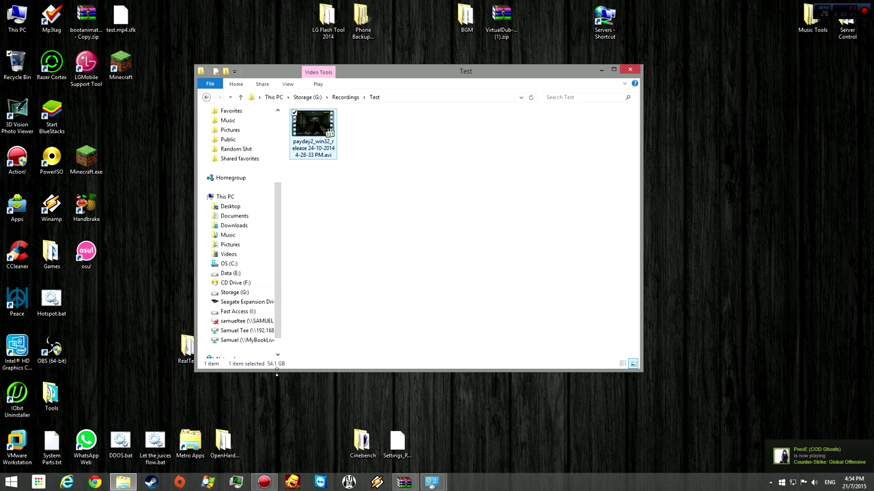
{"action": "left_click_drag", "start_coordinate": [311, 162], "coordinate": [313, 246]}
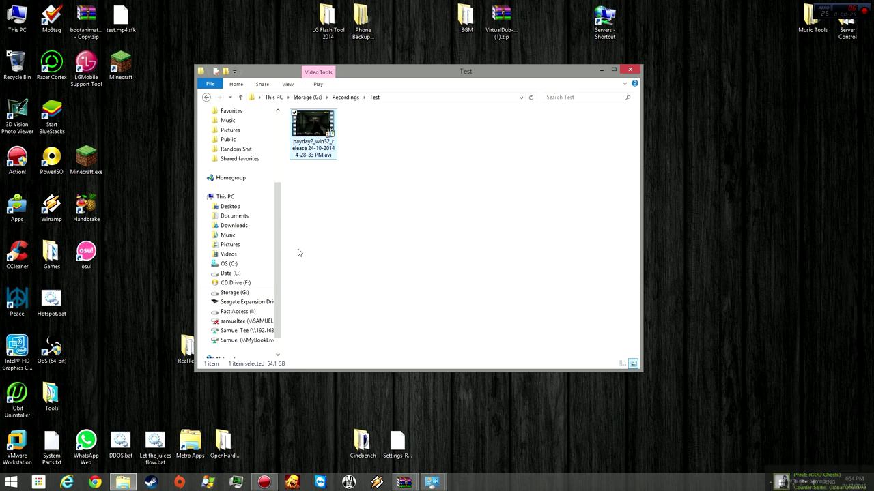
{"action": "right_click", "coordinate": [321, 136]}
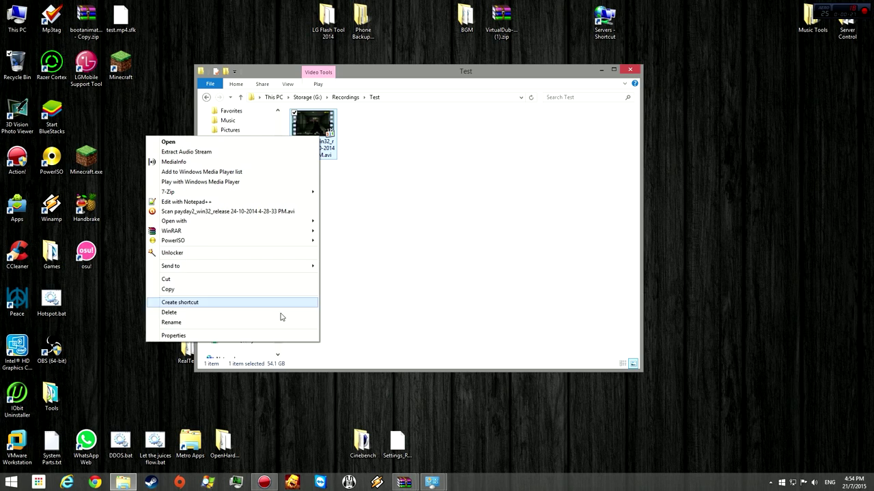
{"action": "left_click", "coordinate": [280, 334]}
{"action": "left_click", "coordinate": [381, 158]}
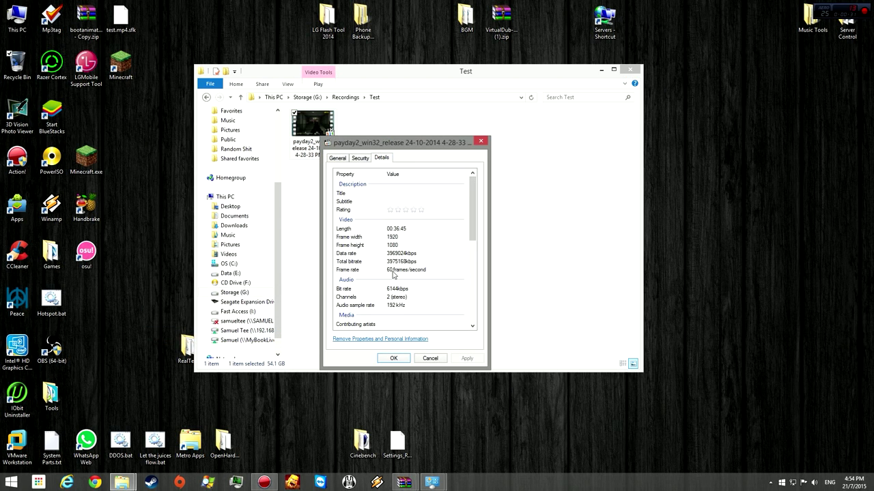
{"action": "left_click", "coordinate": [424, 271]}
{"action": "left_click_drag", "start_coordinate": [473, 239], "coordinate": [470, 209]}
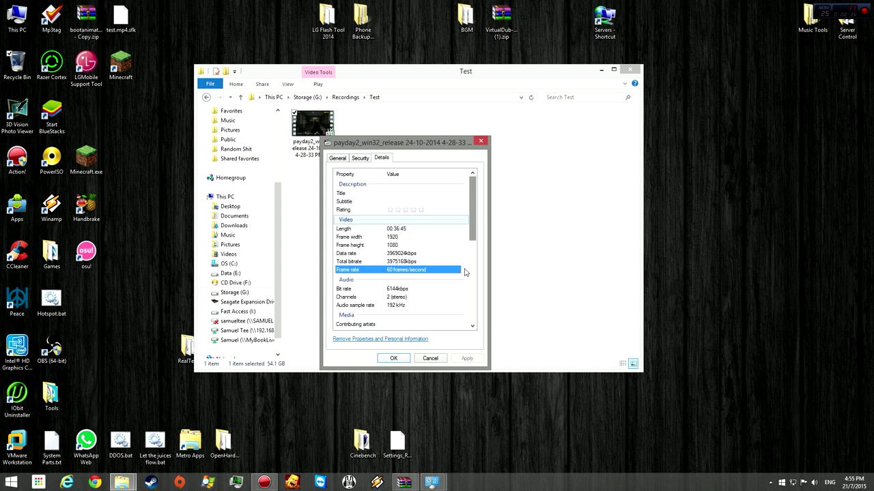
{"action": "left_click", "coordinate": [430, 358]}
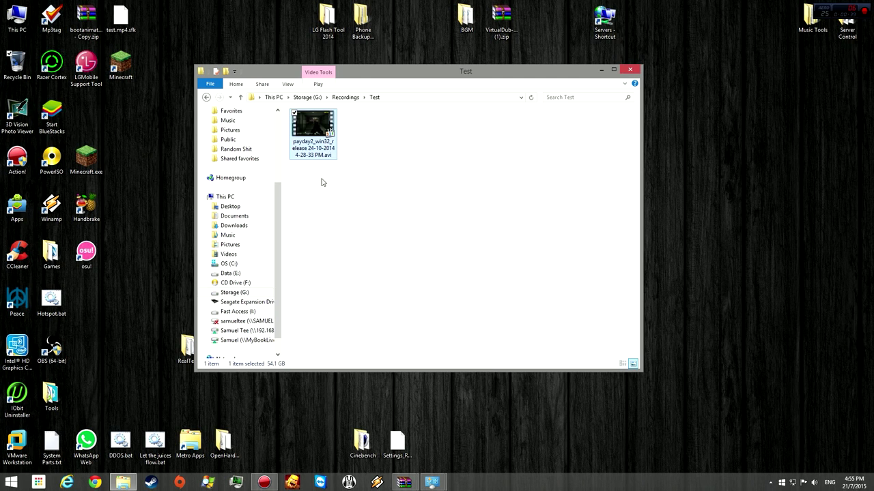
{"action": "left_click", "coordinate": [344, 204]}
{"action": "left_click_drag", "start_coordinate": [408, 233], "coordinate": [373, 215]}
Search 'handbrake' in Chrome, open the handbrake.fr homepage, and restore the browser window
{"action": "left_click", "coordinate": [95, 482]}
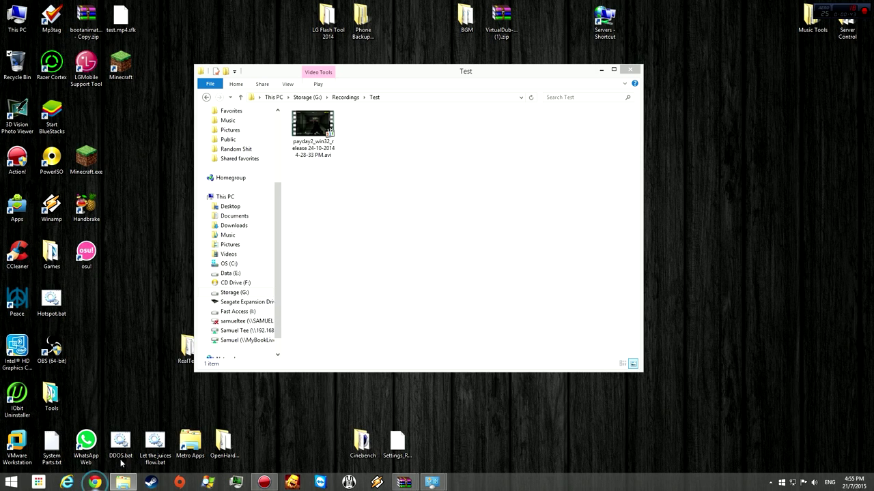
{"action": "type", "text": "handbrake"}
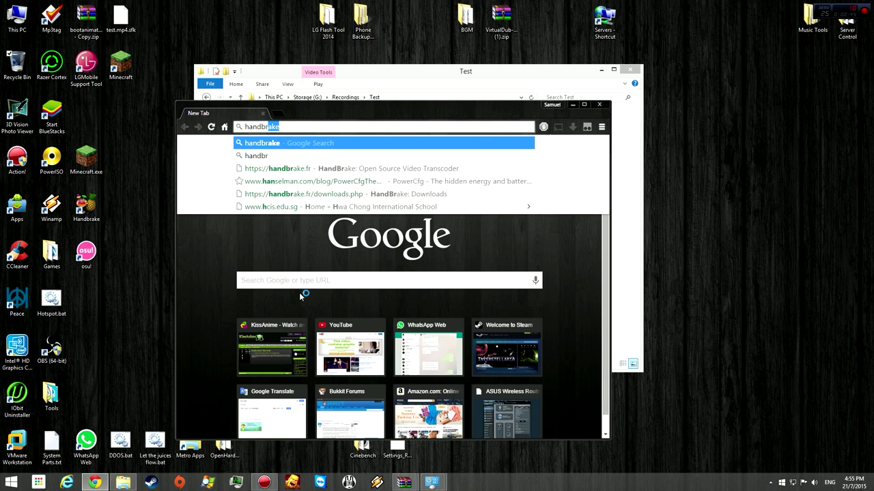
{"action": "key", "text": "Return"}
{"action": "left_click_drag", "start_coordinate": [354, 118], "coordinate": [344, 0]}
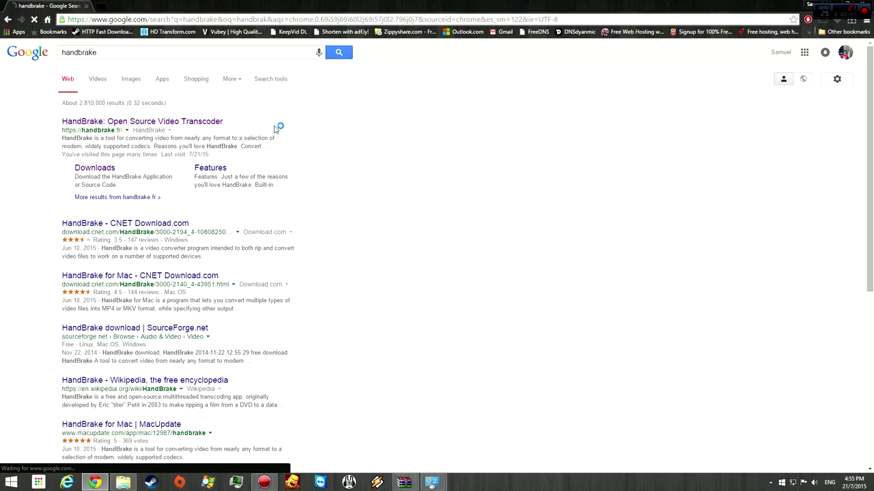
{"action": "left_click", "coordinate": [177, 123]}
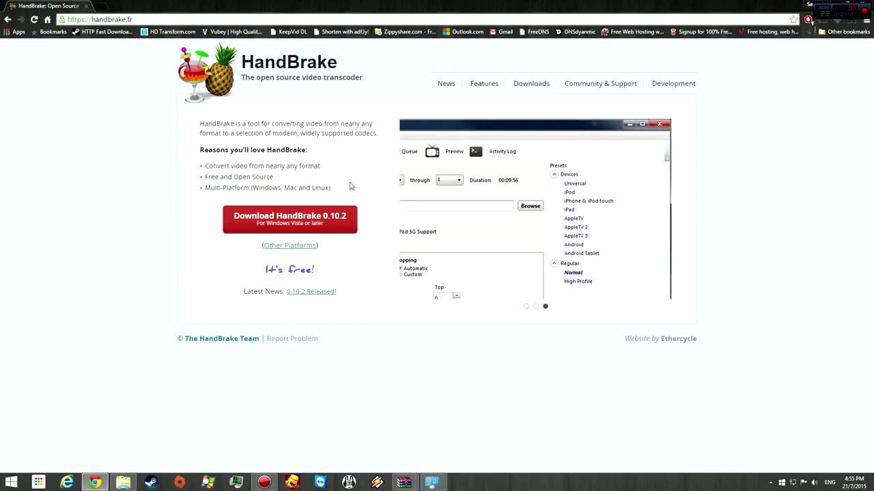
{"action": "double_click", "coordinate": [283, 4]}
Launch HandBrake, drag the payday2 AVI in as the source, and dismiss Source Selection
{"action": "left_click", "coordinate": [453, 26]}
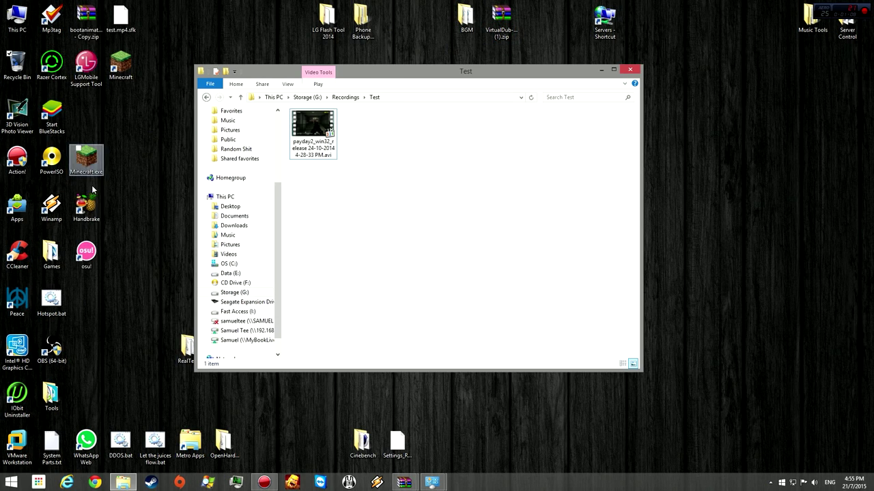
{"action": "double_click", "coordinate": [86, 208]}
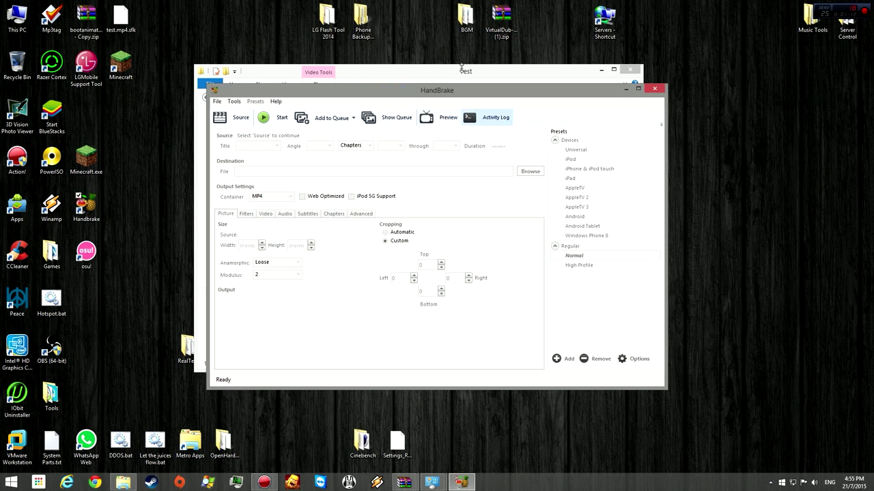
{"action": "left_click", "coordinate": [335, 69]}
{"action": "left_click_drag", "start_coordinate": [335, 70], "coordinate": [129, 64]}
{"action": "left_click", "coordinate": [455, 180]}
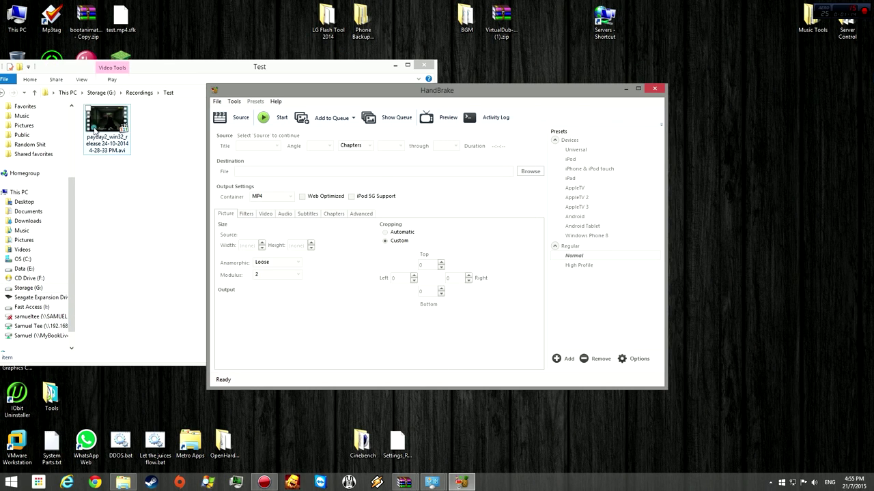
{"action": "left_click_drag", "start_coordinate": [358, 90], "coordinate": [431, 86]}
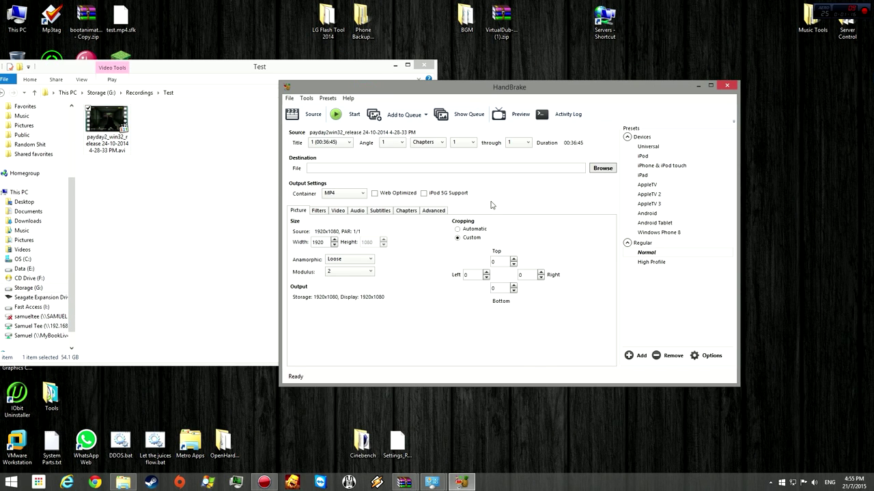
{"action": "left_click", "coordinate": [306, 114]}
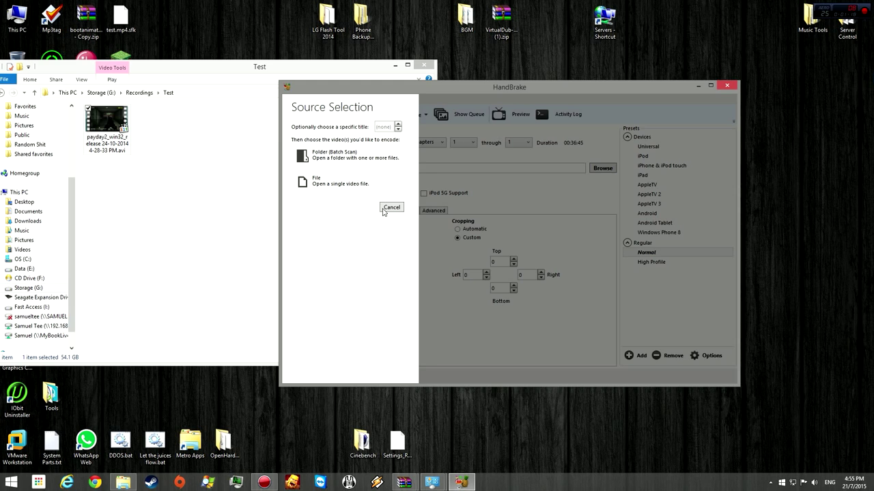
{"action": "left_click", "coordinate": [390, 208]}
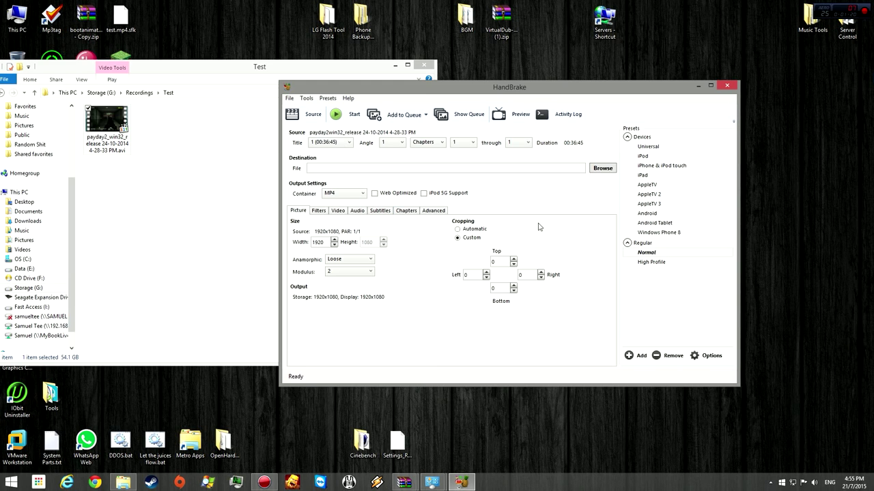
Apply the High Profile preset, keeping Same as source framerate and Constant Quality 20 RF
{"action": "left_click", "coordinate": [339, 210]}
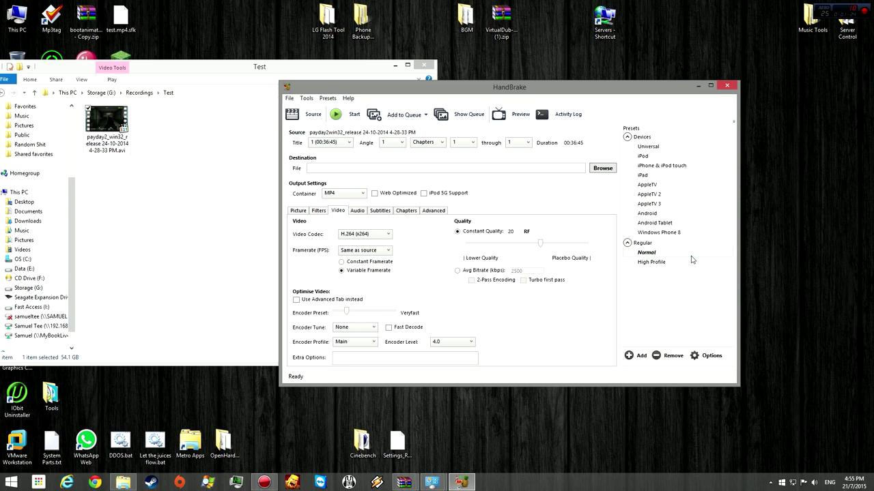
{"action": "left_click", "coordinate": [653, 263]}
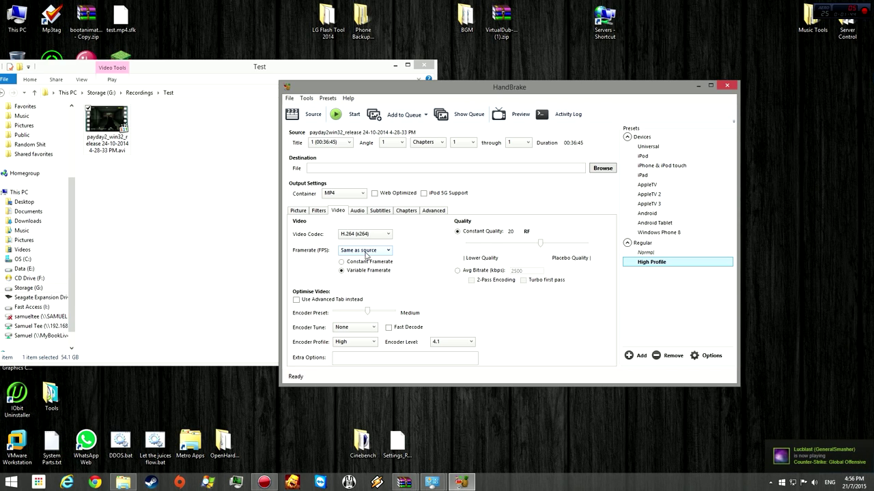
{"action": "left_click", "coordinate": [366, 251]}
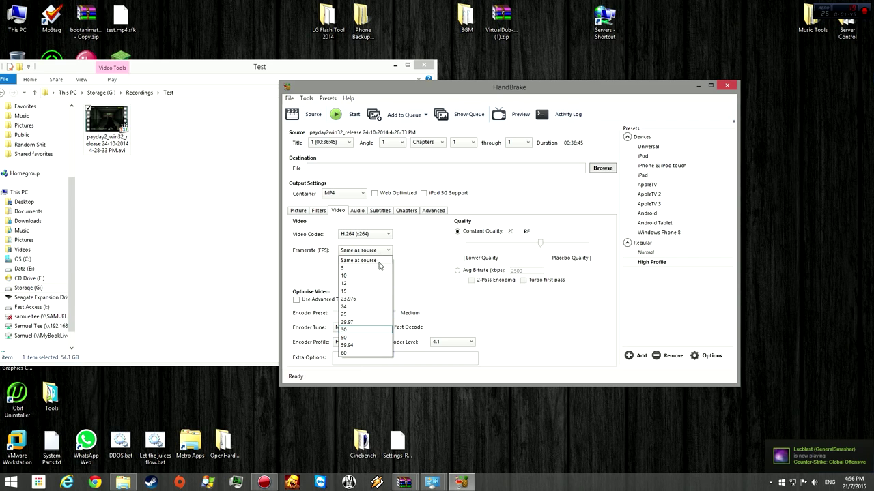
{"action": "left_click", "coordinate": [408, 267]}
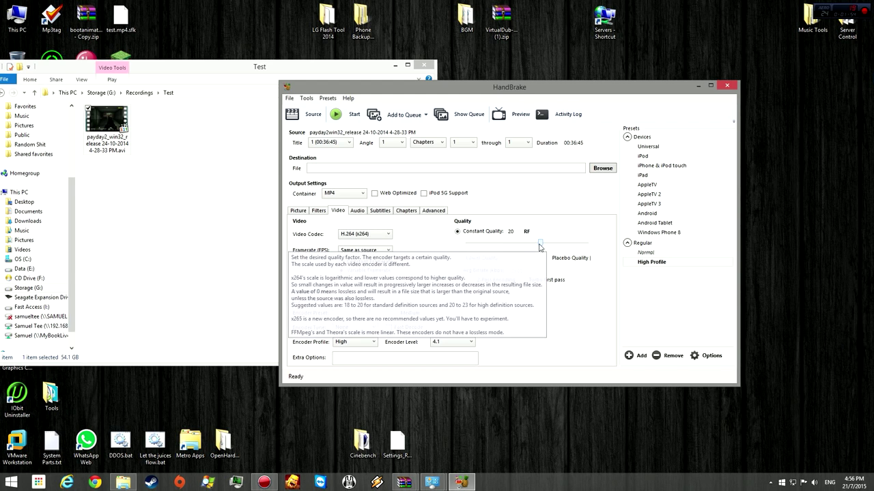
{"action": "left_click_drag", "start_coordinate": [539, 246], "coordinate": [542, 249]}
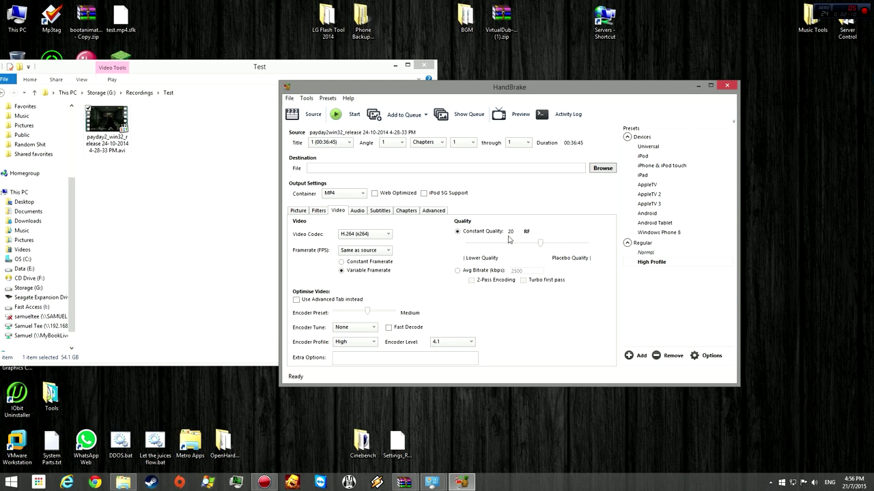
{"action": "left_click", "coordinate": [298, 211]}
{"action": "left_click", "coordinate": [339, 213]}
{"action": "left_click_drag", "start_coordinate": [546, 250], "coordinate": [540, 249]}
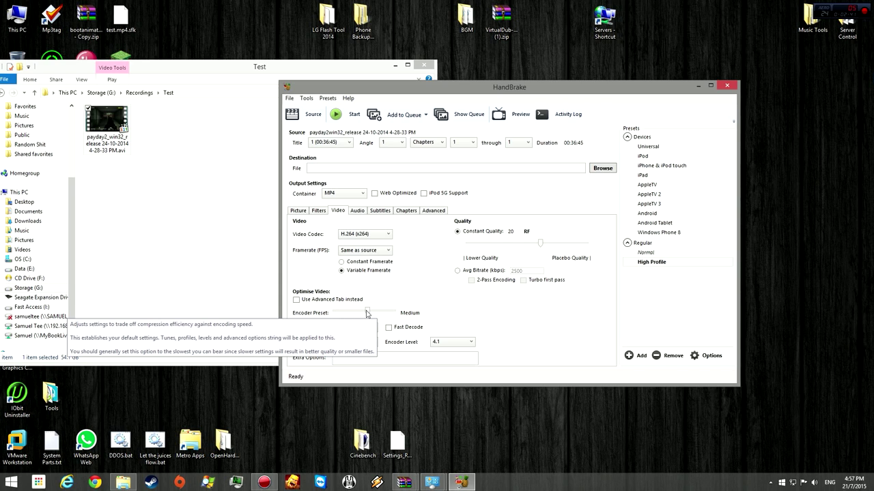
{"action": "mouse_move", "coordinate": [362, 314]}
{"action": "left_mouse_down"}
{"action": "mouse_move", "coordinate": [337, 314]}
{"action": "mouse_move", "coordinate": [360, 315]}
{"action": "left_mouse_up"}
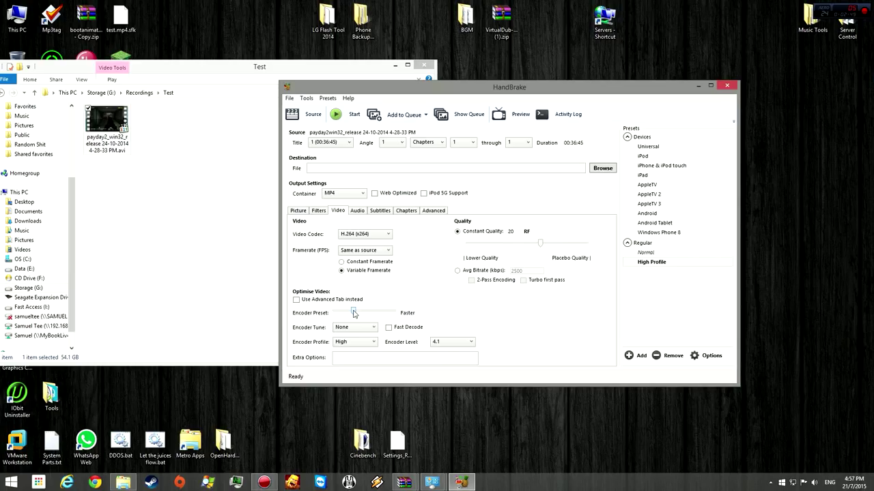
{"action": "left_click_drag", "start_coordinate": [353, 313], "coordinate": [368, 314]}
Confirm the first audio track keeps its source, the AAC (FDK) codec and 256 bitrate
{"action": "left_click", "coordinate": [357, 211]}
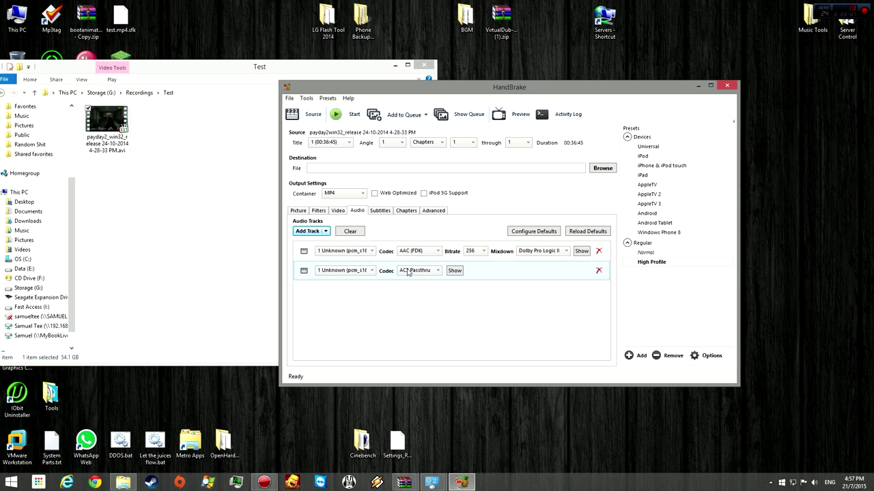
{"action": "left_click", "coordinate": [455, 271]}
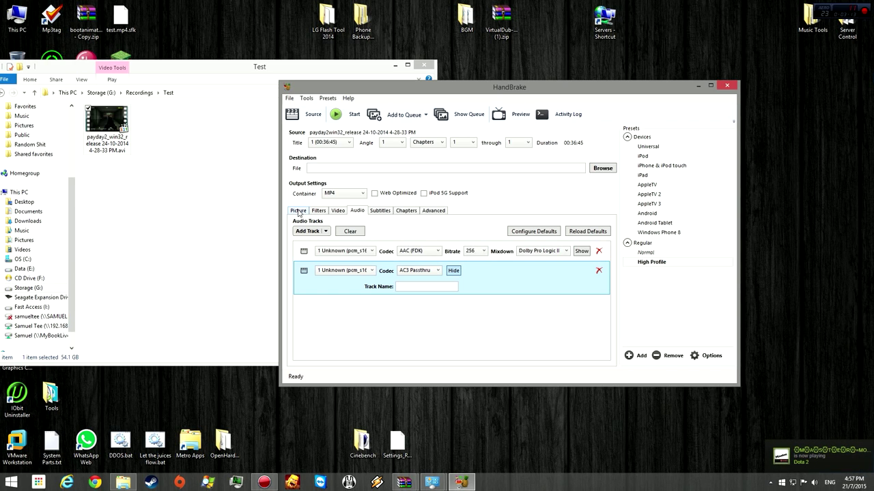
{"action": "left_click", "coordinate": [305, 255]}
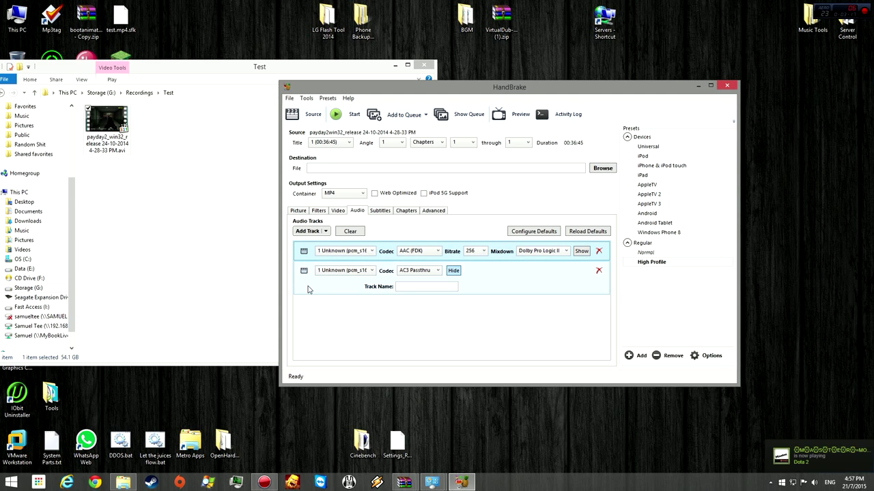
{"action": "left_click", "coordinate": [344, 254]}
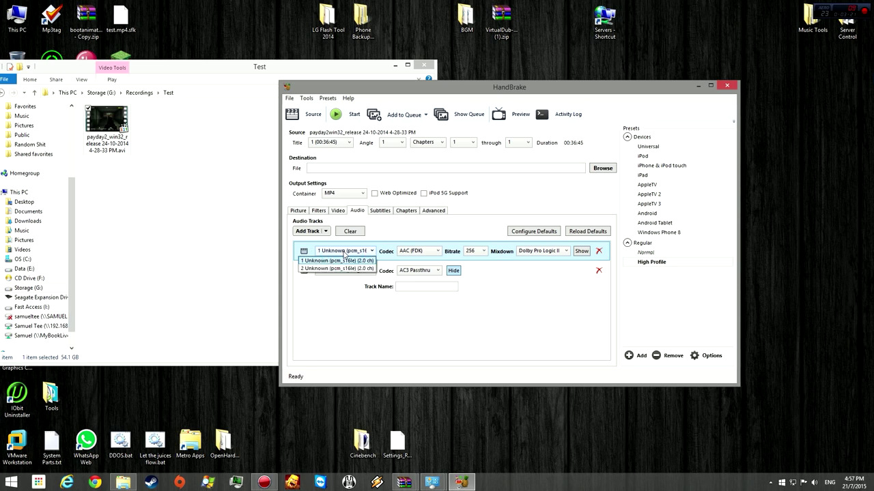
{"action": "left_click", "coordinate": [345, 261]}
{"action": "left_click", "coordinate": [320, 252]}
{"action": "left_click", "coordinate": [456, 264]}
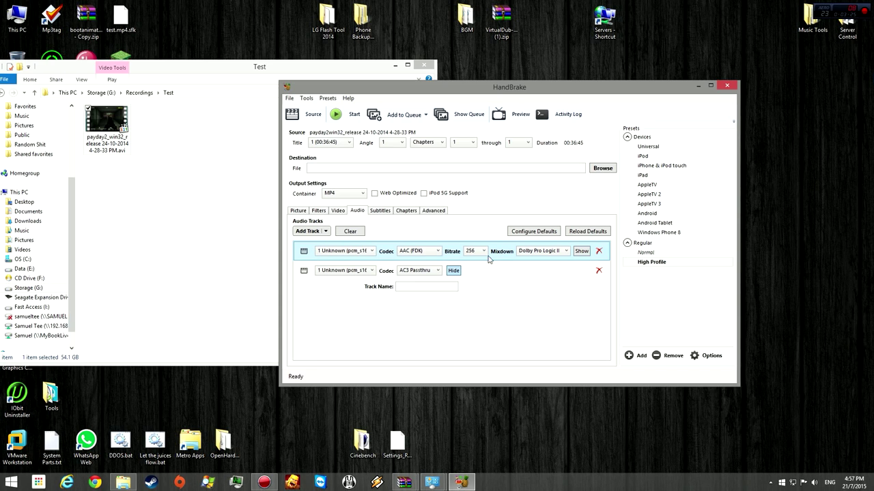
{"action": "left_click", "coordinate": [426, 251]}
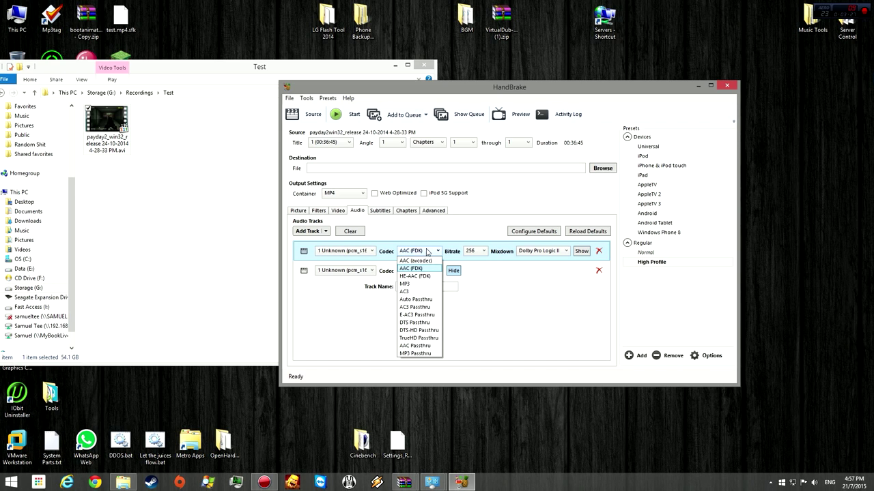
{"action": "left_click", "coordinate": [431, 254]}
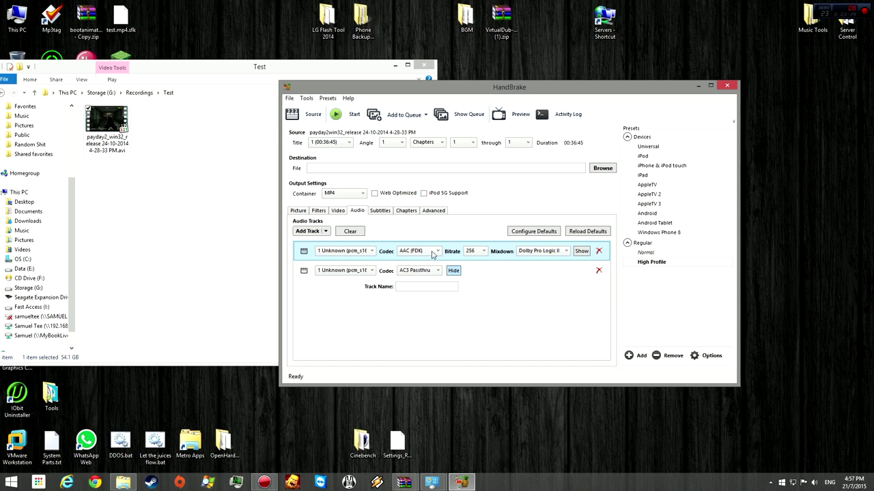
{"action": "left_click", "coordinate": [476, 251]}
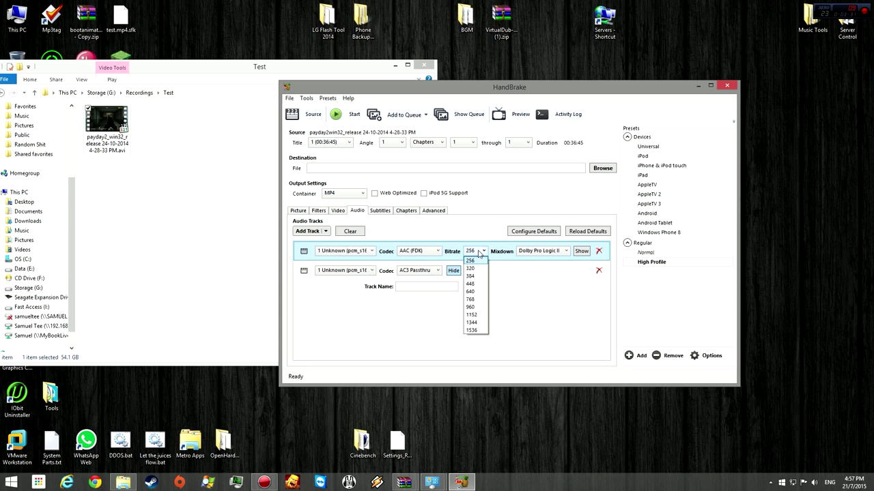
{"action": "left_click", "coordinate": [479, 254]}
Set the first audio track's samplerate to 48 and mixdown to Automatic
{"action": "left_click", "coordinate": [582, 251]}
{"action": "left_click", "coordinate": [369, 269]}
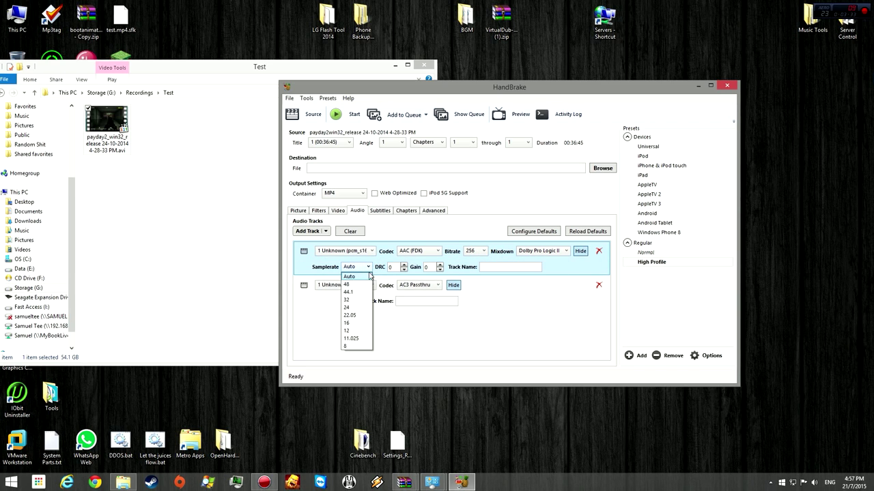
{"action": "left_click", "coordinate": [348, 284]}
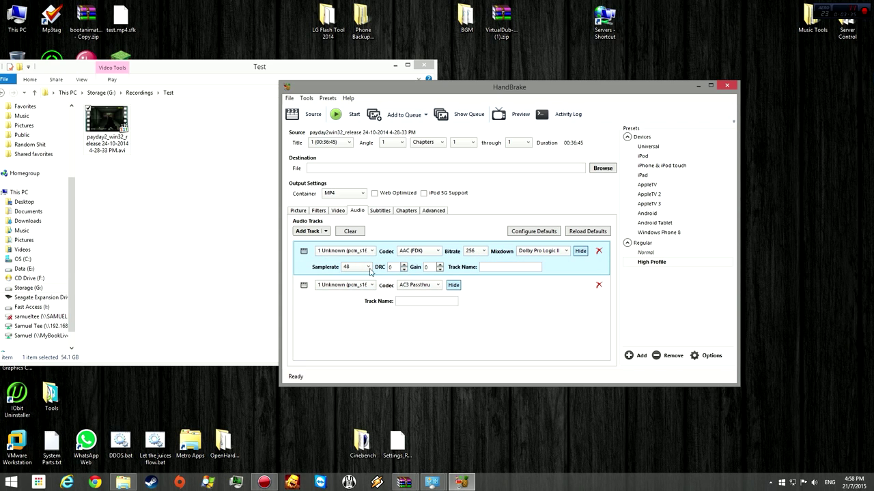
{"action": "left_click", "coordinate": [545, 253]}
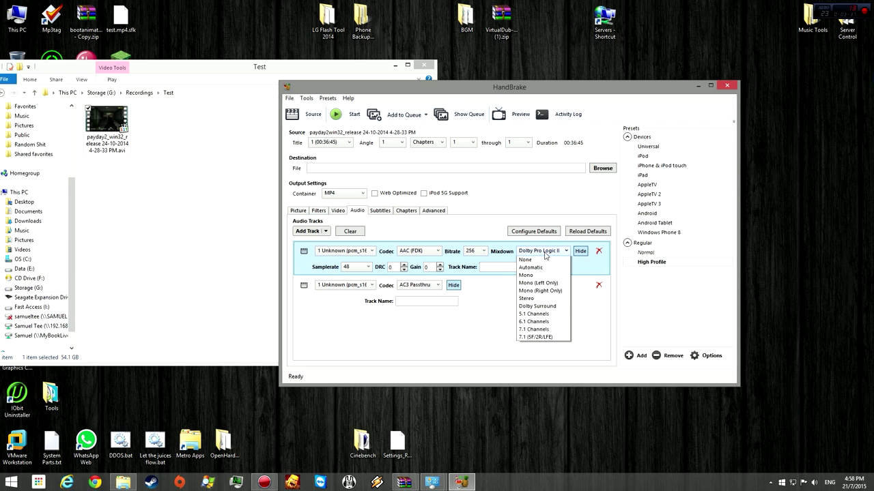
{"action": "left_click", "coordinate": [541, 277]}
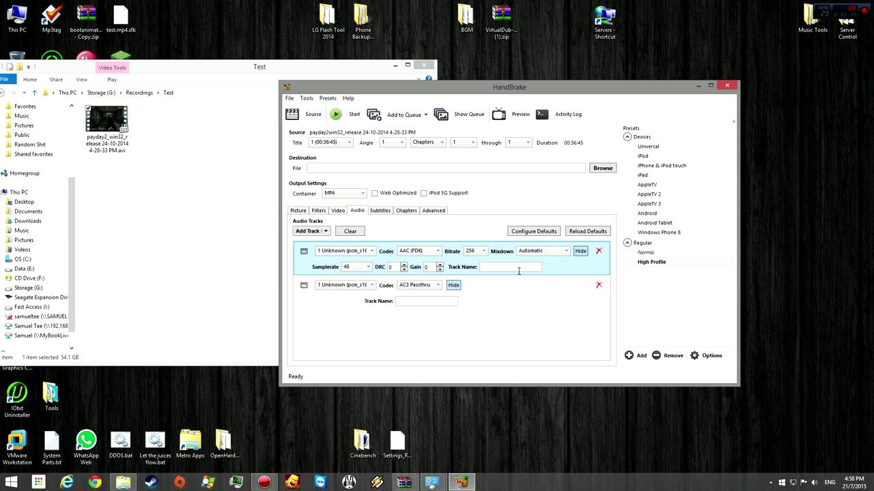
Switch the second audio track's codec to AAC (FDK) and return to the Picture settings
{"action": "left_click", "coordinate": [348, 305]}
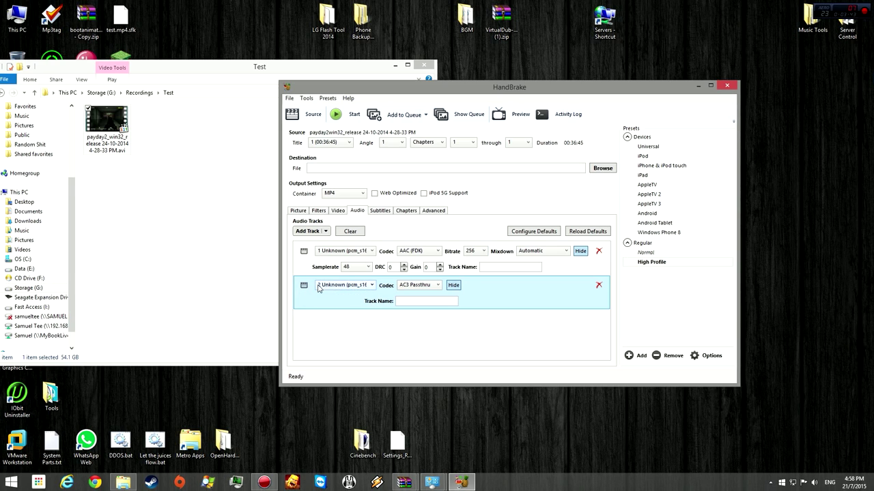
{"action": "left_click", "coordinate": [423, 285]}
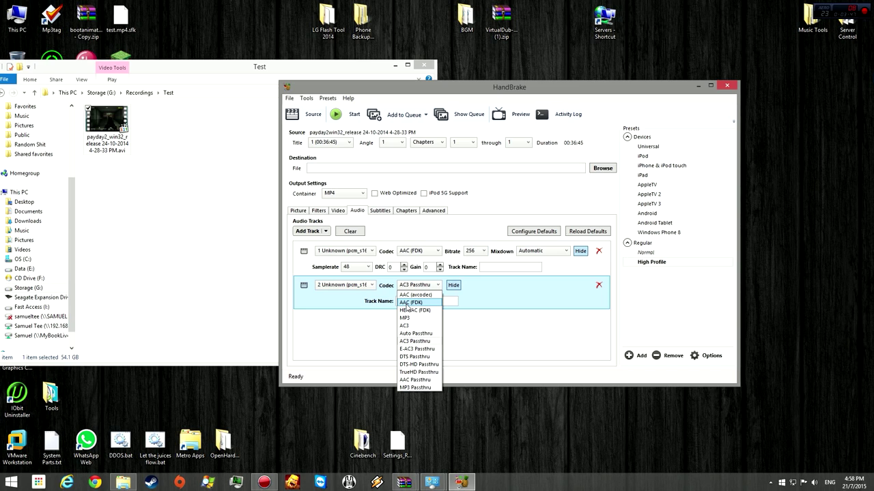
{"action": "left_click", "coordinate": [406, 303]}
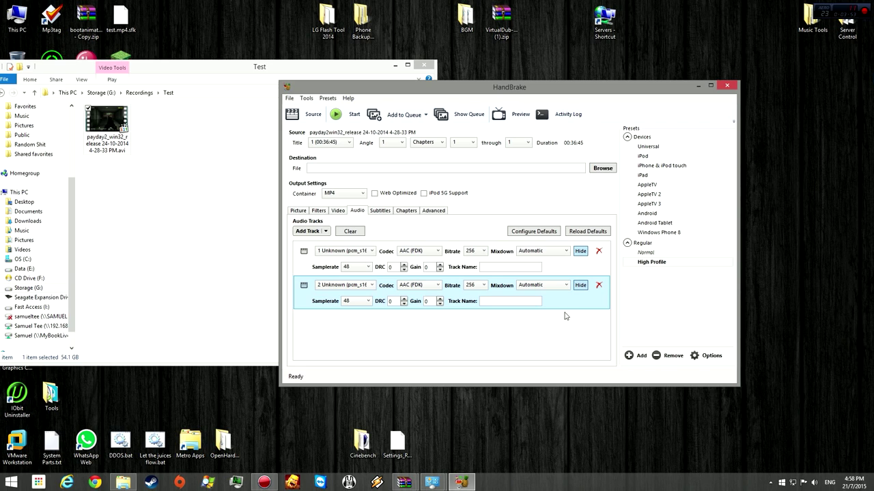
{"action": "left_click", "coordinate": [304, 211]}
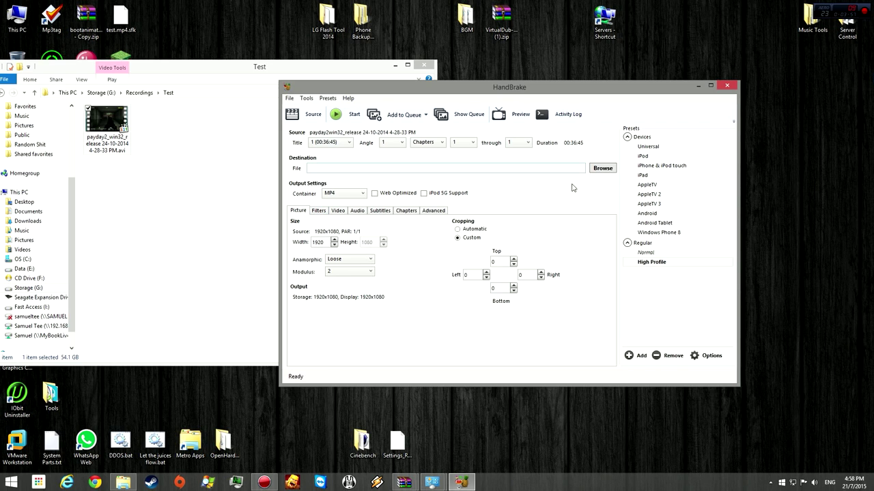
Browse to G:\Recordings\Test for the destination and paste the source video's name as the file name
{"action": "left_click", "coordinate": [597, 170]}
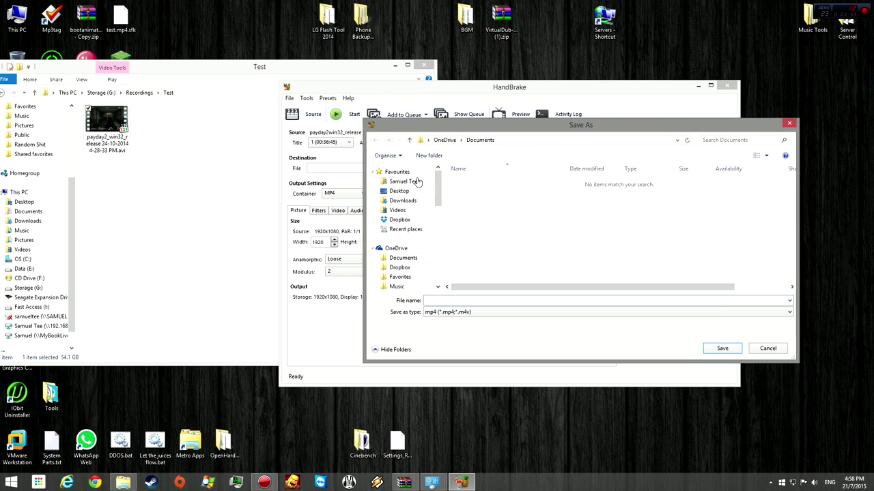
{"action": "scroll", "coordinate": [437, 203], "scroll_direction": "down", "scroll_amount": 6}
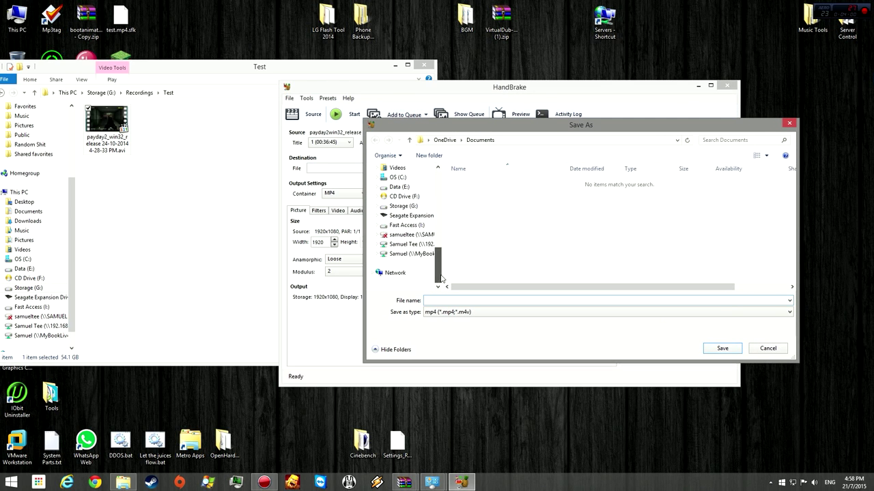
{"action": "left_click", "coordinate": [412, 207]}
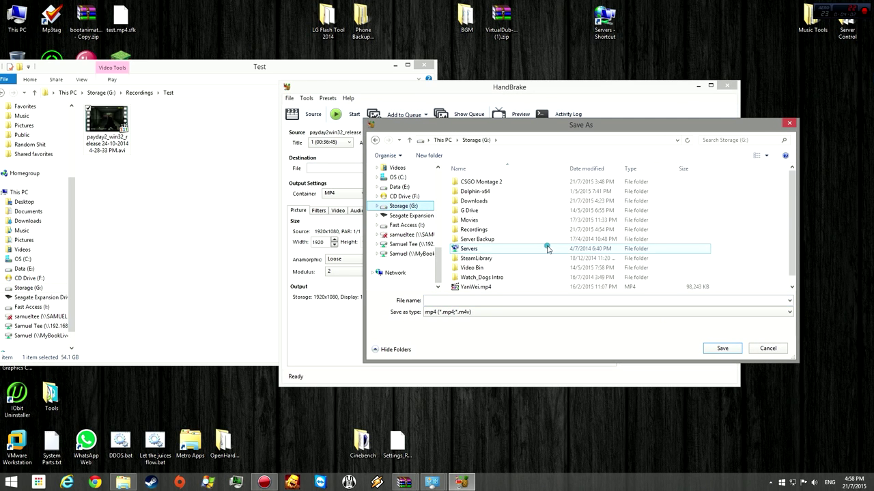
{"action": "double_click", "coordinate": [492, 230]}
{"action": "key", "text": "Return"}
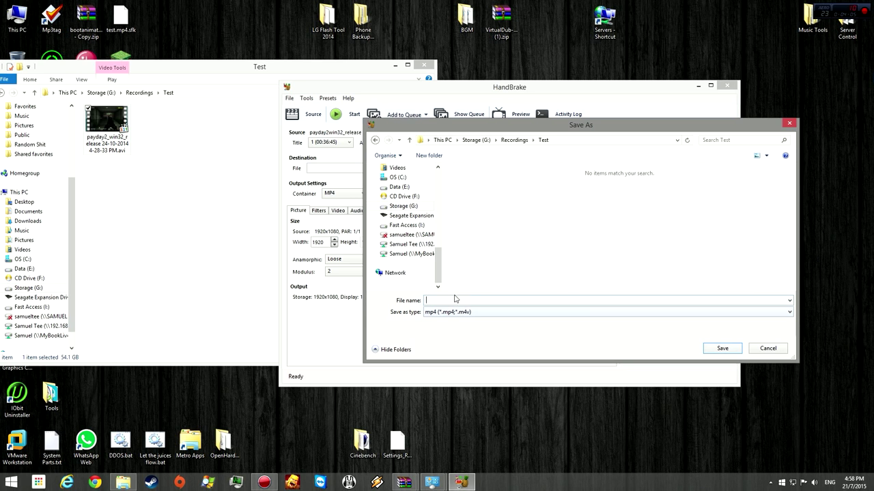
{"action": "key", "text": "F1"}
{"action": "left_click", "coordinate": [452, 23]}
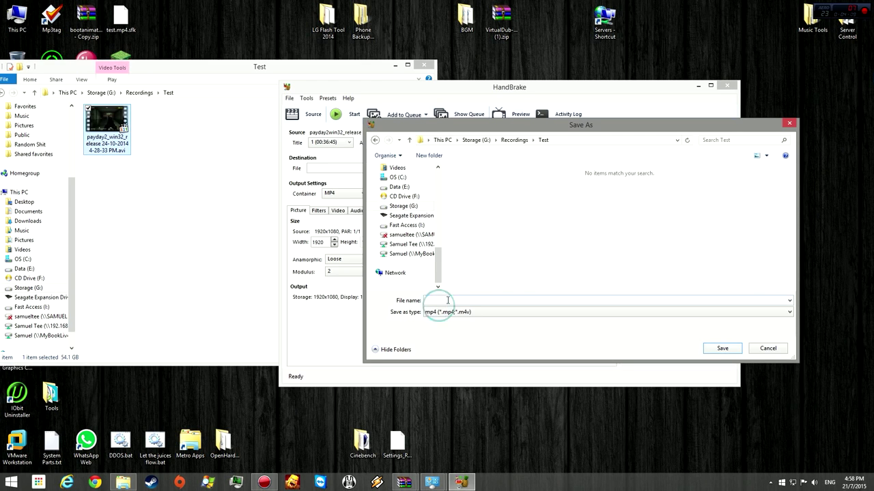
{"action": "key", "text": "ctrl+v"}
Save the destination as the -edit.mp4 file and start encoding
{"action": "type", "text": "-ed"}
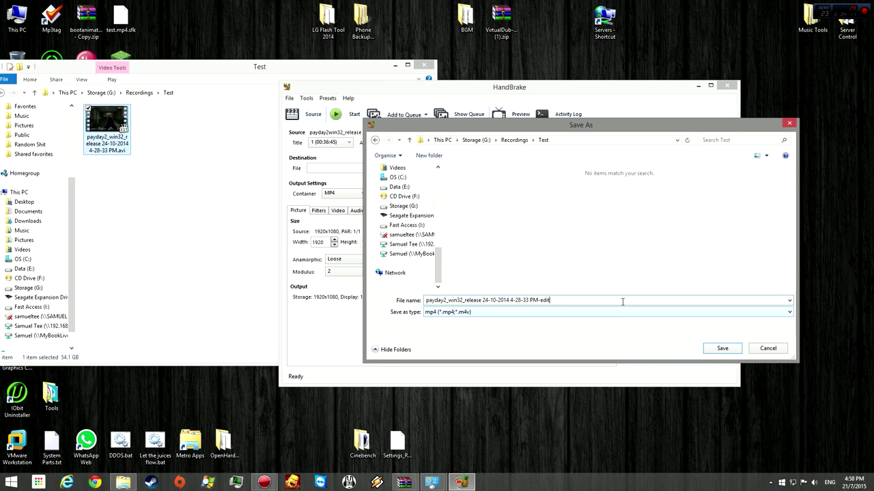
{"action": "left_click", "coordinate": [723, 353]}
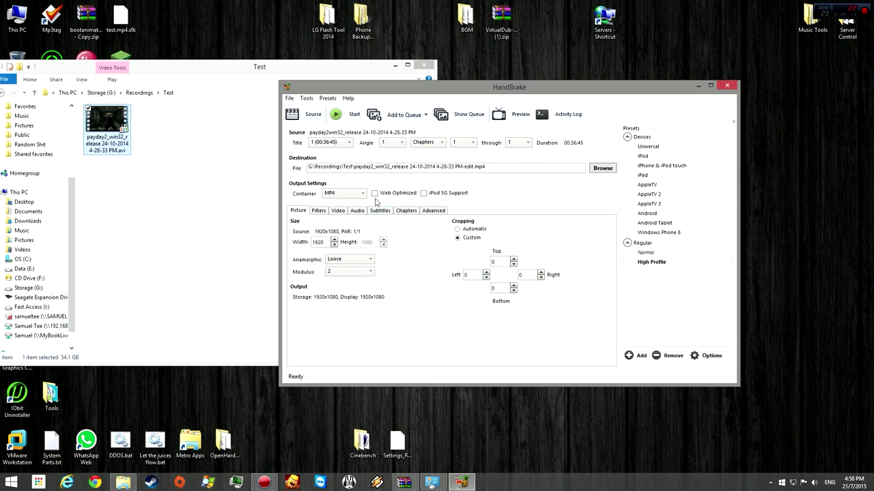
{"action": "left_click", "coordinate": [350, 117]}
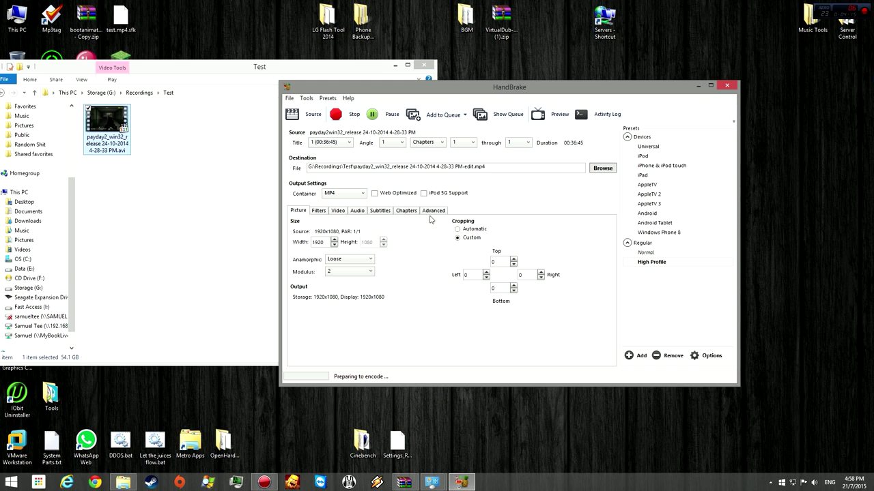
Show the encoding queue with the running payday2 job and rearrange the HandBrake and Test folder windows
{"action": "left_click", "coordinate": [504, 120]}
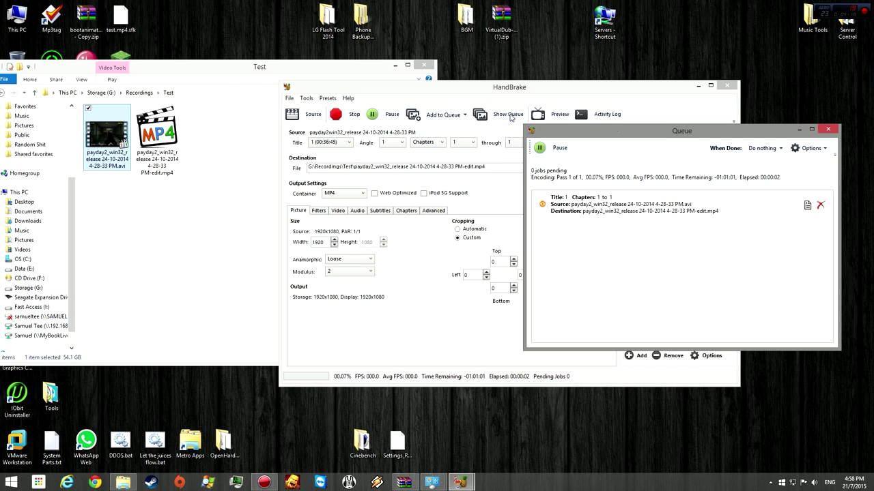
{"action": "left_click_drag", "start_coordinate": [448, 91], "coordinate": [331, 74]}
{"action": "left_click", "coordinate": [615, 204]}
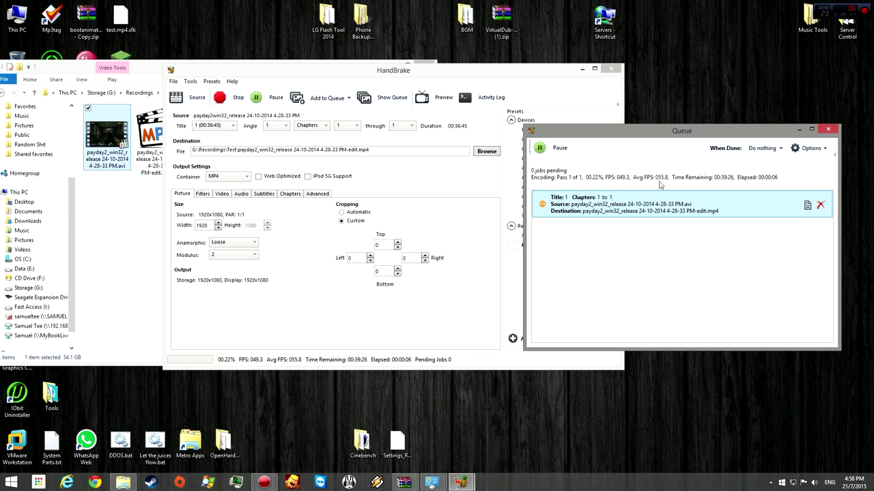
{"action": "left_click", "coordinate": [260, 361]}
{"action": "left_click", "coordinate": [745, 271]}
{"action": "left_click_drag", "start_coordinate": [319, 77], "coordinate": [361, 125]}
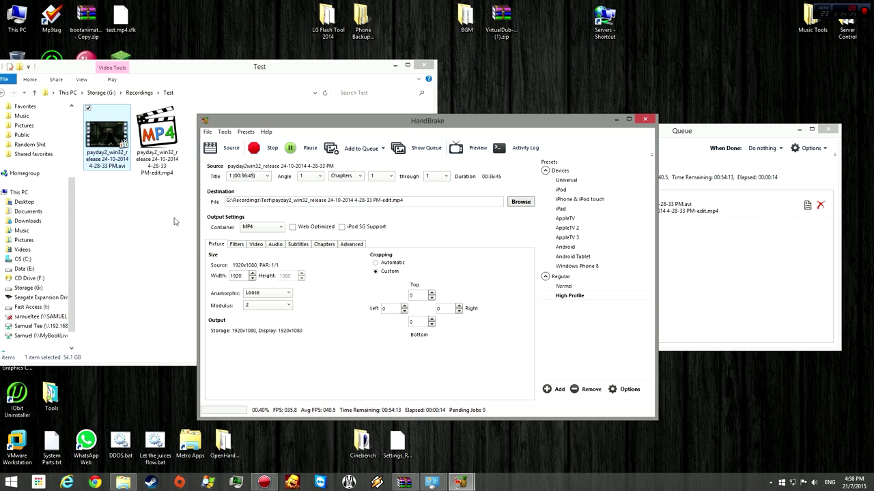
{"action": "left_click", "coordinate": [174, 219]}
{"action": "left_click", "coordinate": [437, 282]}
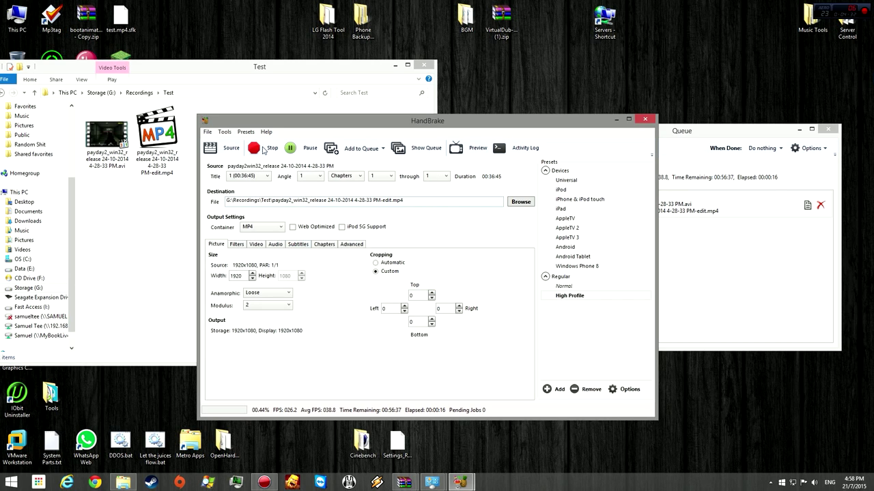
Review the Video and Audio settings, then leave the queue's When Done action as Do nothing
{"action": "left_click", "coordinate": [256, 244]}
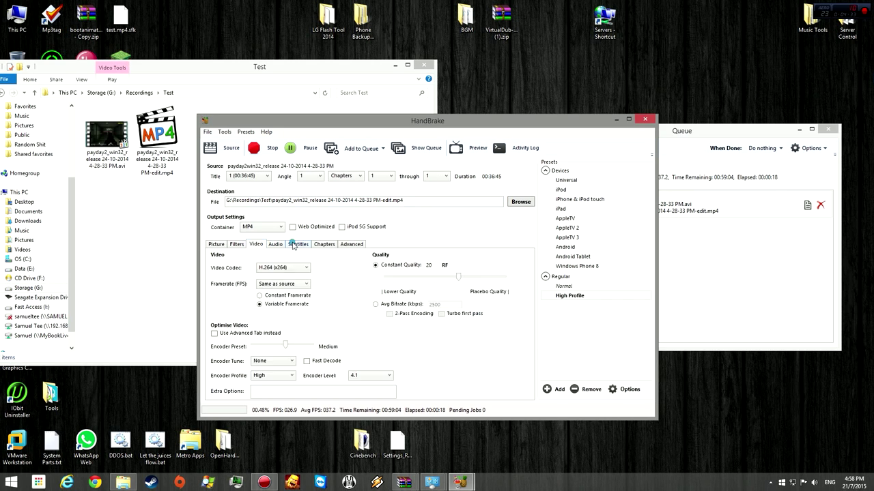
{"action": "left_click", "coordinate": [268, 244]}
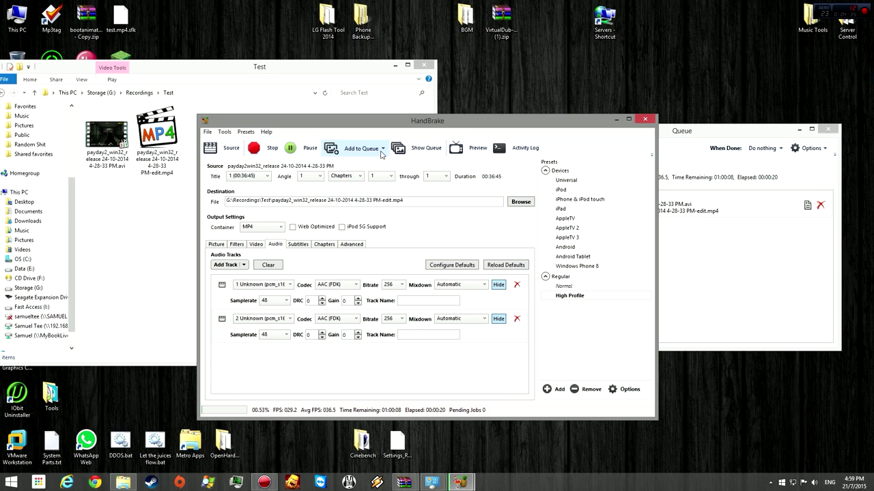
{"action": "left_click", "coordinate": [412, 148]}
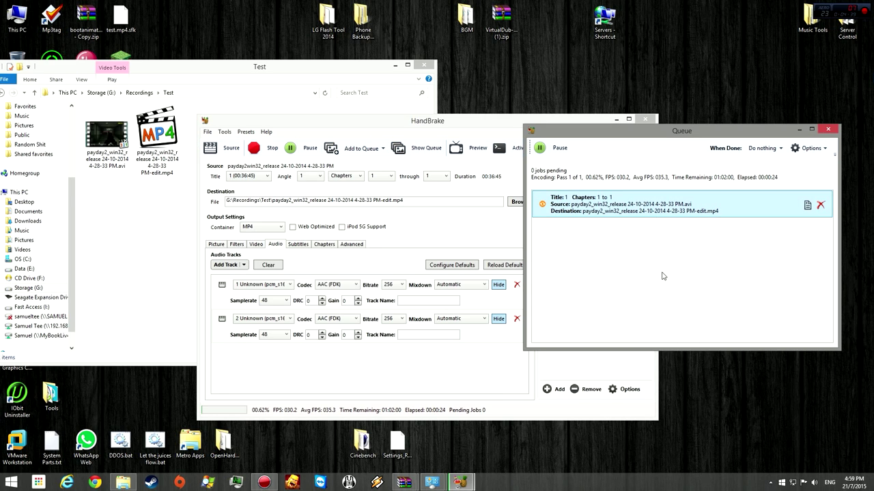
{"action": "left_click", "coordinate": [780, 150]}
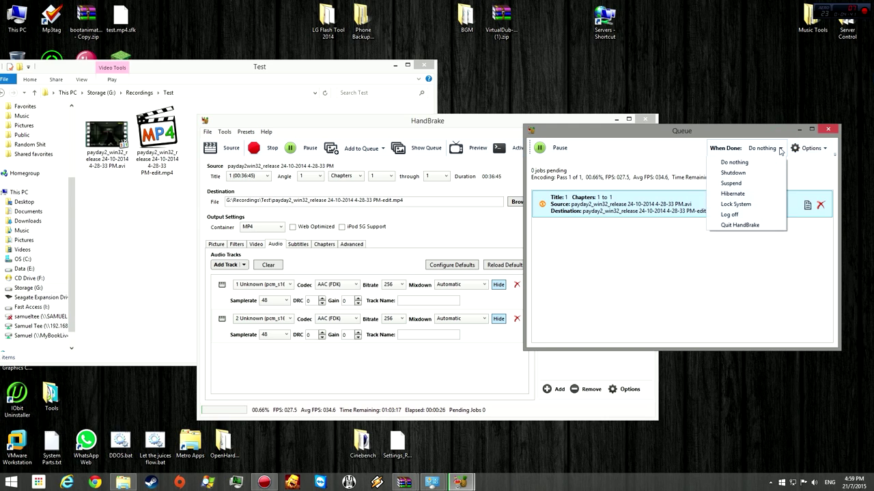
{"action": "left_click", "coordinate": [766, 159]}
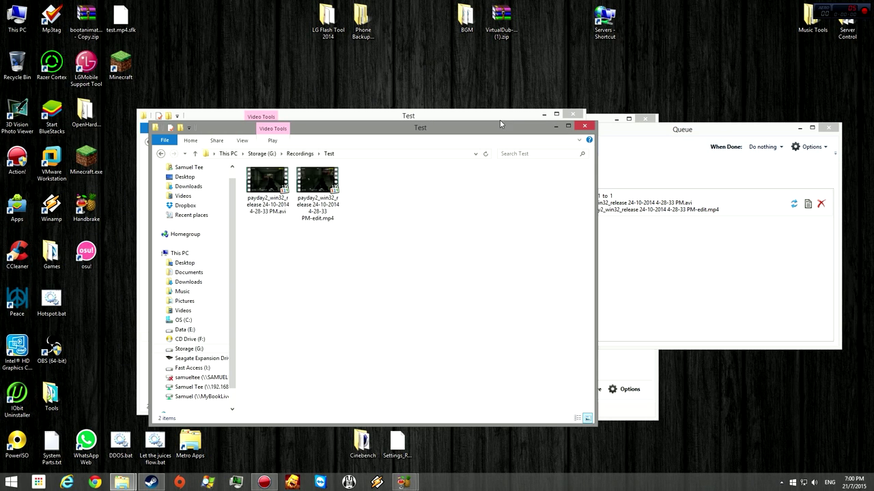
Compare the original AVI's 54.1 GB size with the encoded MP4's 2.85 GB
{"action": "left_click_drag", "start_coordinate": [499, 124], "coordinate": [411, 102]}
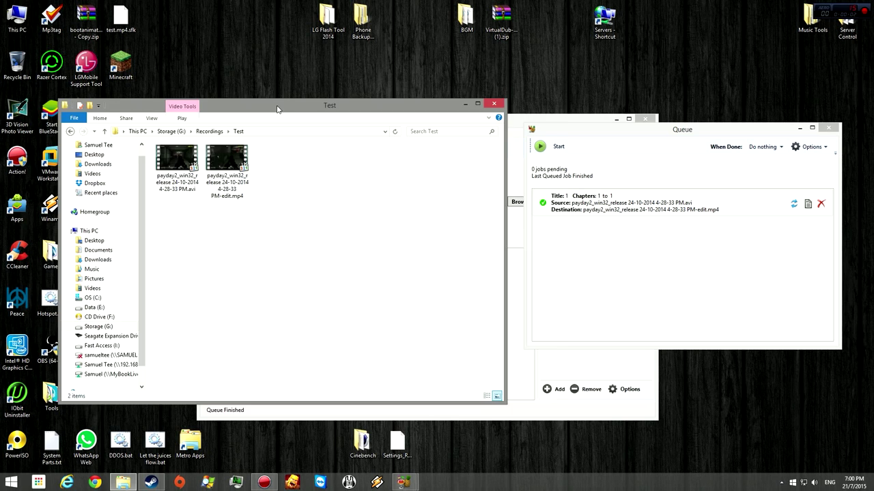
{"action": "left_click_drag", "start_coordinate": [277, 109], "coordinate": [334, 103]}
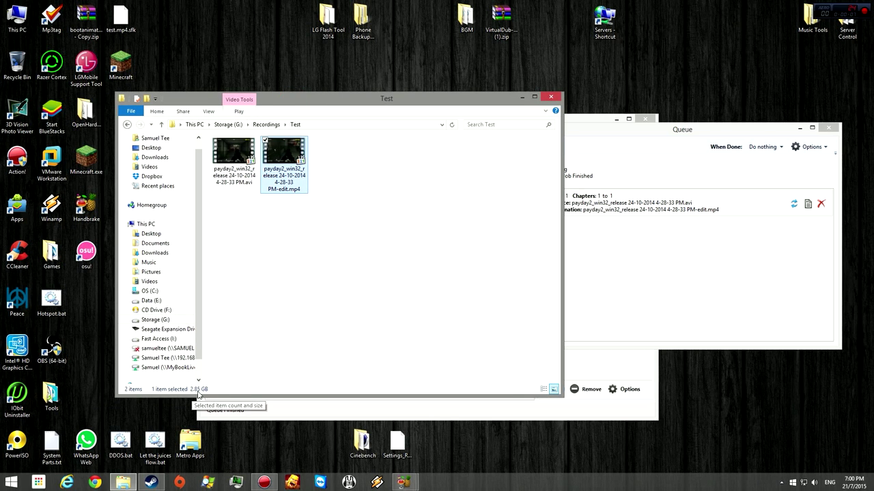
{"action": "left_click", "coordinate": [249, 179]}
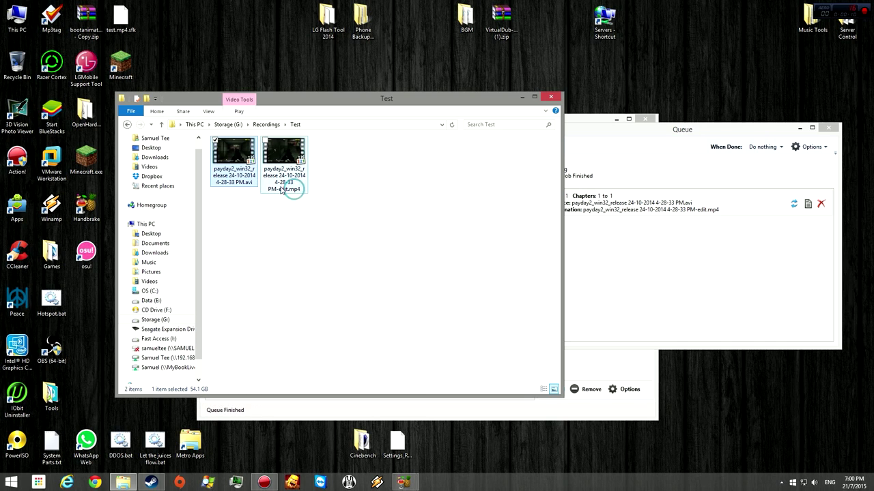
{"action": "left_click", "coordinate": [298, 176]}
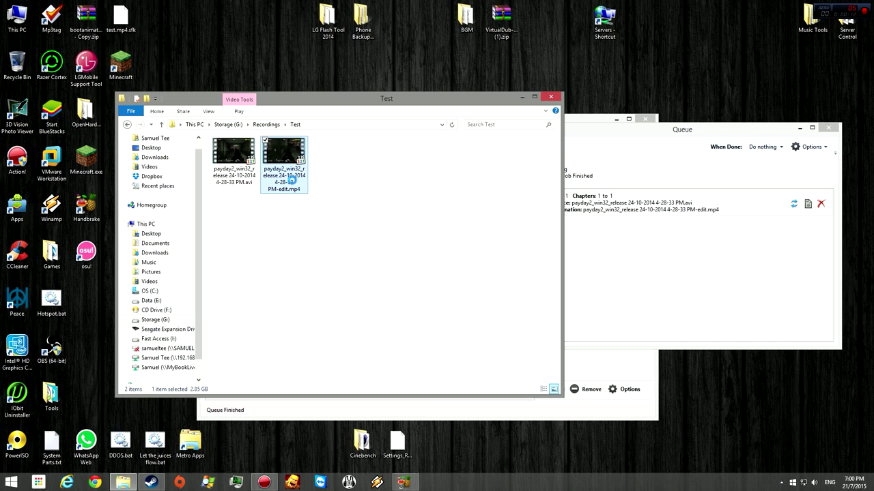
Inspect the MP4's detailed media properties, then close the Properties dialog
{"action": "right_click", "coordinate": [312, 361]}
{"action": "left_click", "coordinate": [253, 349]}
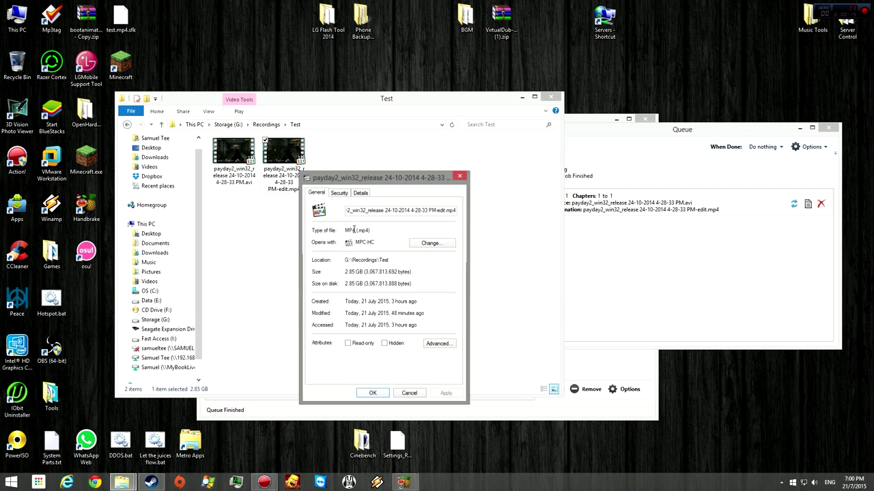
{"action": "left_click", "coordinate": [360, 192]}
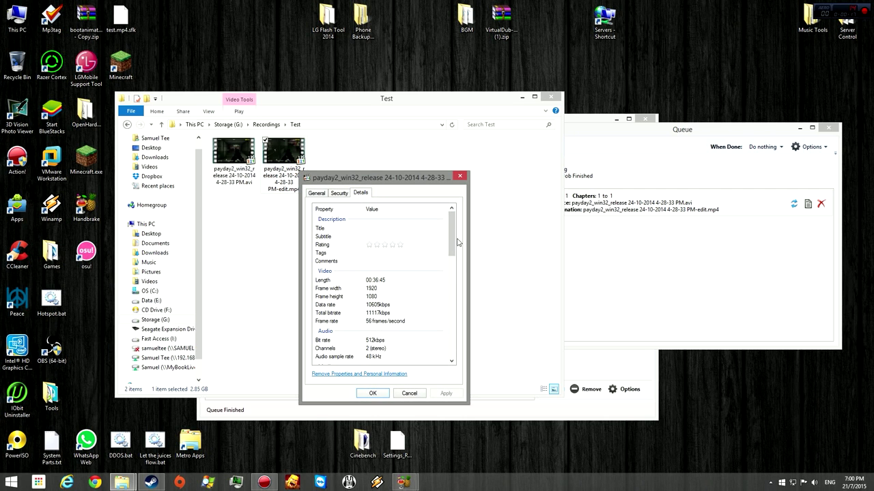
{"action": "left_click_drag", "start_coordinate": [452, 242], "coordinate": [452, 262]}
{"action": "left_click", "coordinate": [421, 394]}
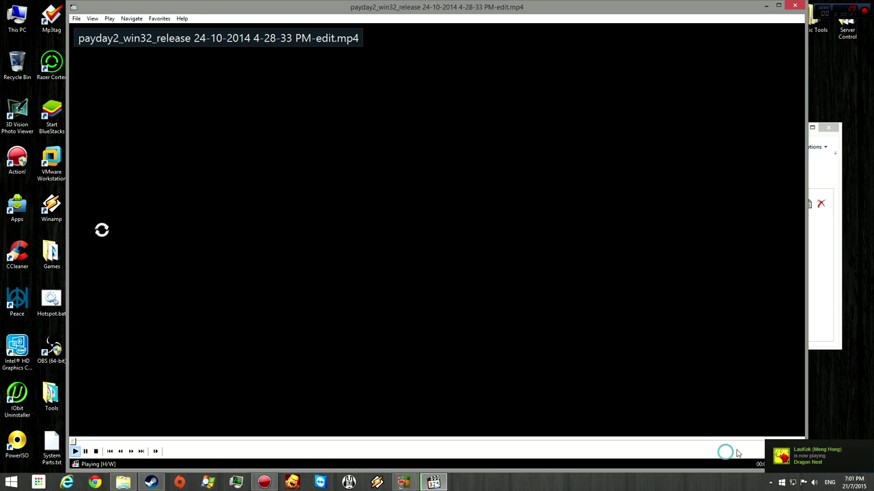
Play the MP4 full screen at 23% volume, then exit full screen and close MPC-HC
{"action": "left_click", "coordinate": [787, 452]}
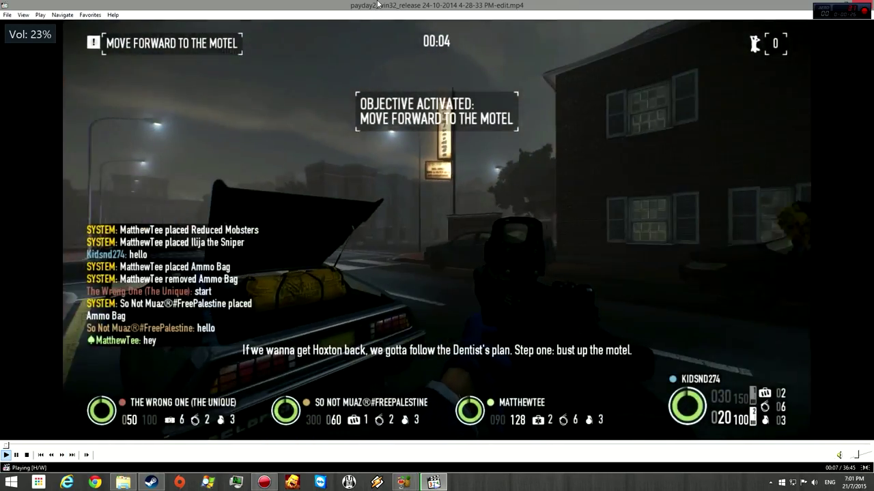
{"action": "left_click_drag", "start_coordinate": [447, 5], "coordinate": [606, 28]}
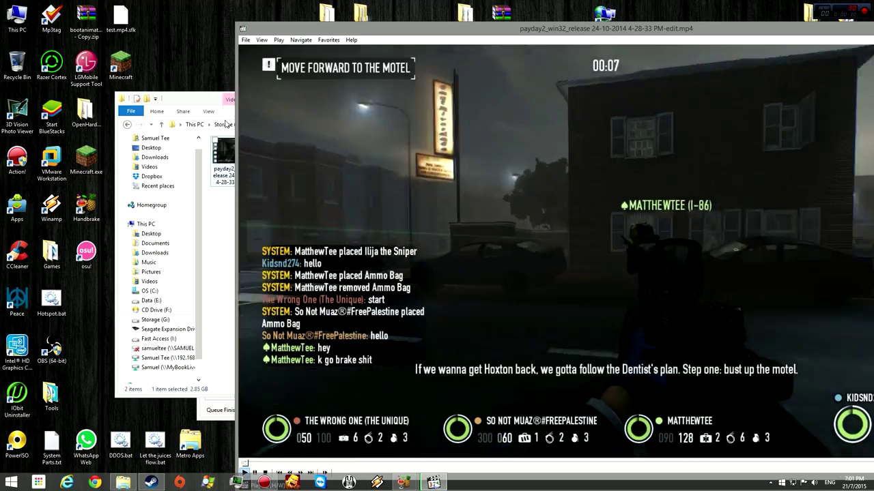
{"action": "left_click", "coordinate": [204, 158]}
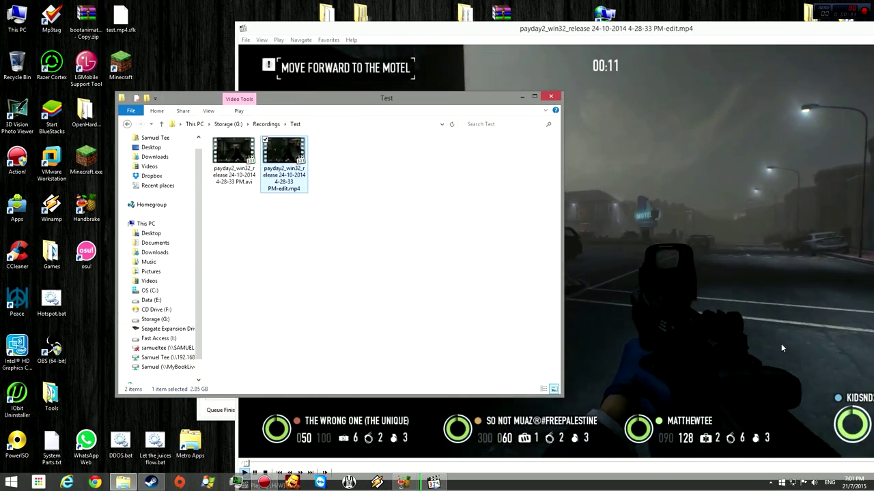
{"action": "double_click", "coordinate": [559, 28]}
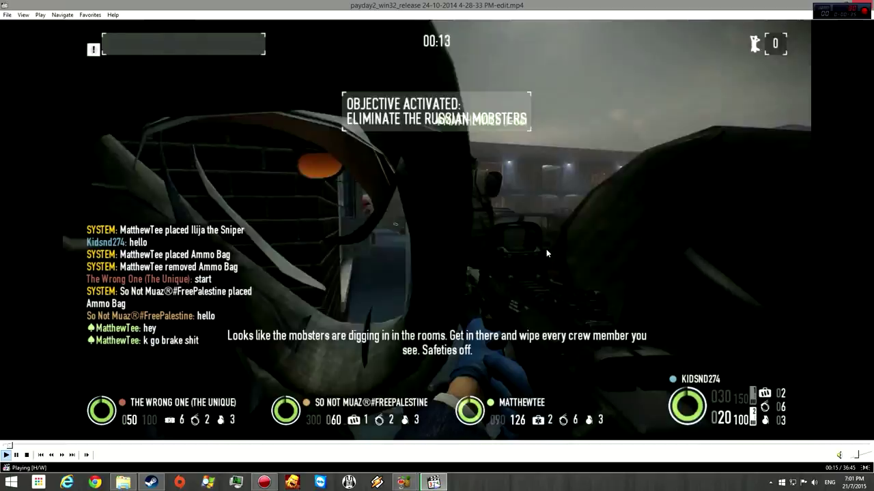
{"action": "double_click", "coordinate": [546, 253]}
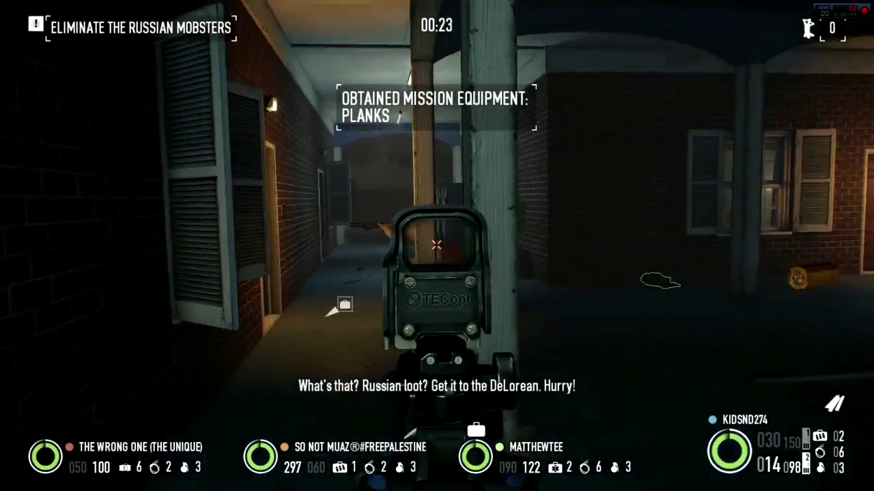
{"action": "key", "text": "Escape"}
{"action": "key", "text": "alt+F4"}
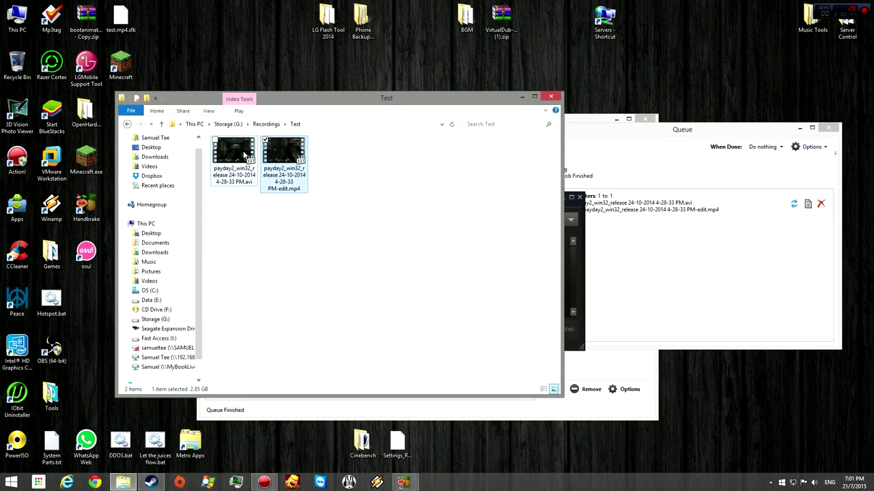
{"action": "double_click", "coordinate": [247, 156]}
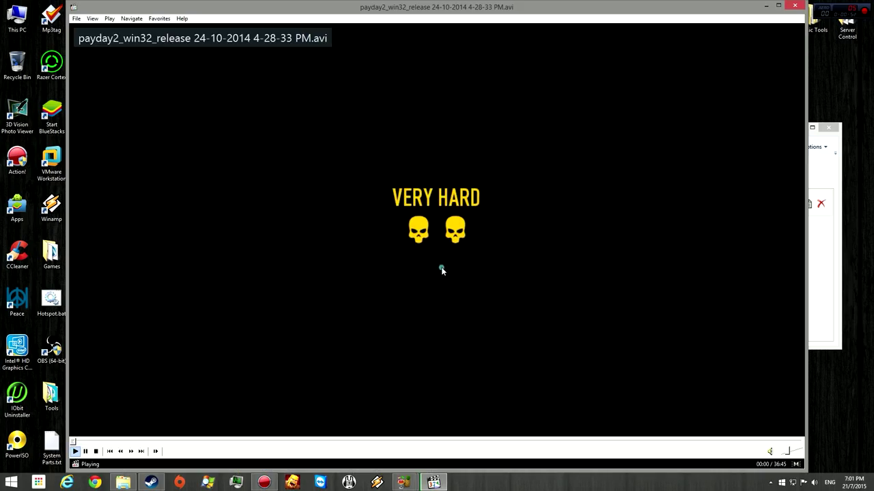
{"action": "double_click", "coordinate": [441, 269]}
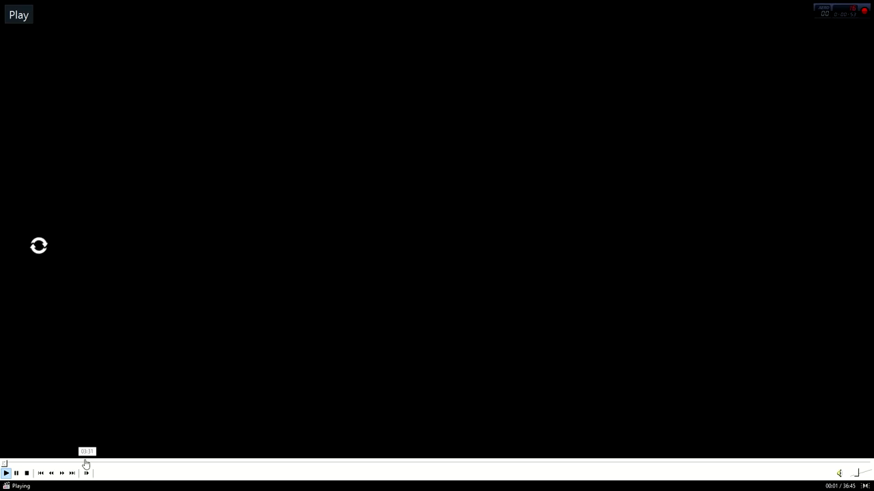
{"action": "left_click", "coordinate": [84, 464]}
{"action": "left_click_drag", "start_coordinate": [83, 464], "coordinate": [10, 465]}
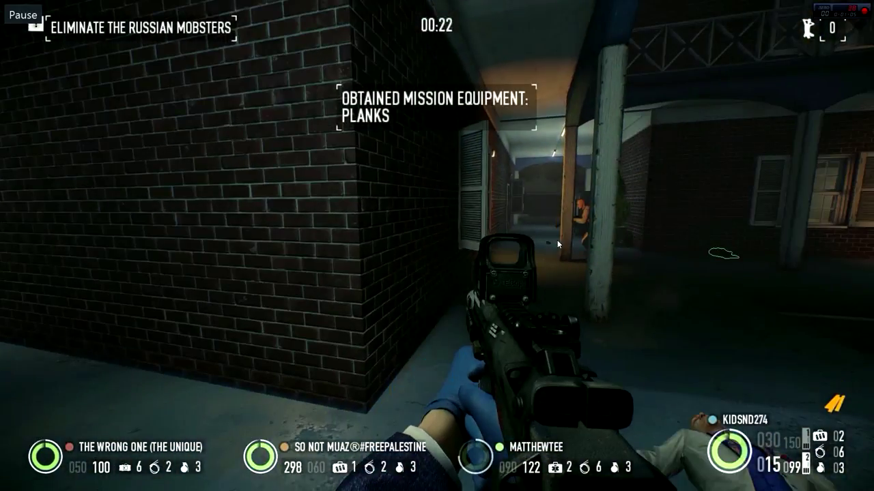
{"action": "double_click", "coordinate": [557, 240]}
{"action": "left_click", "coordinate": [792, 9]}
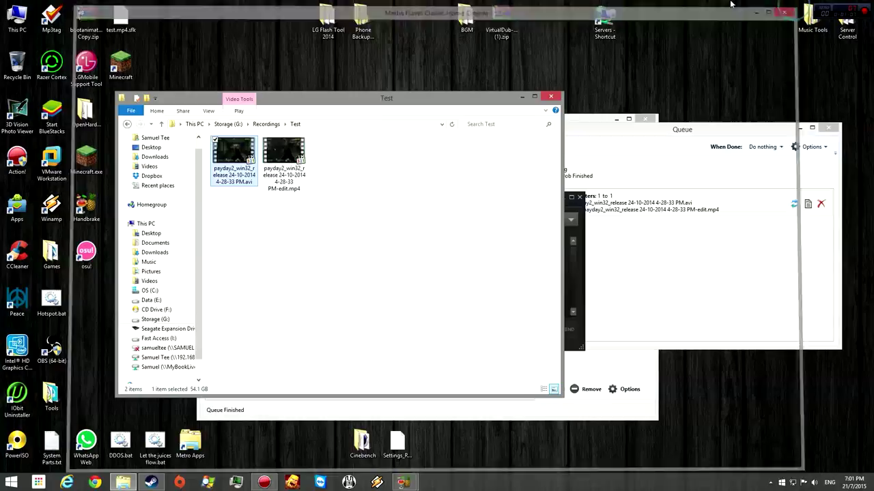